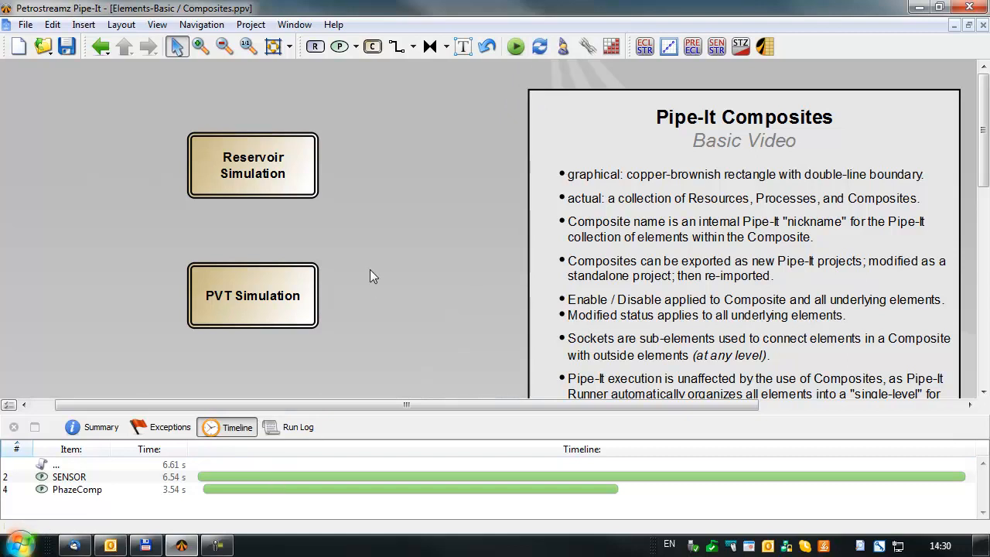
# Step: Set the modified status on the PVT Simulation composite and run the project
pyautogui.rightClick(238, 307)
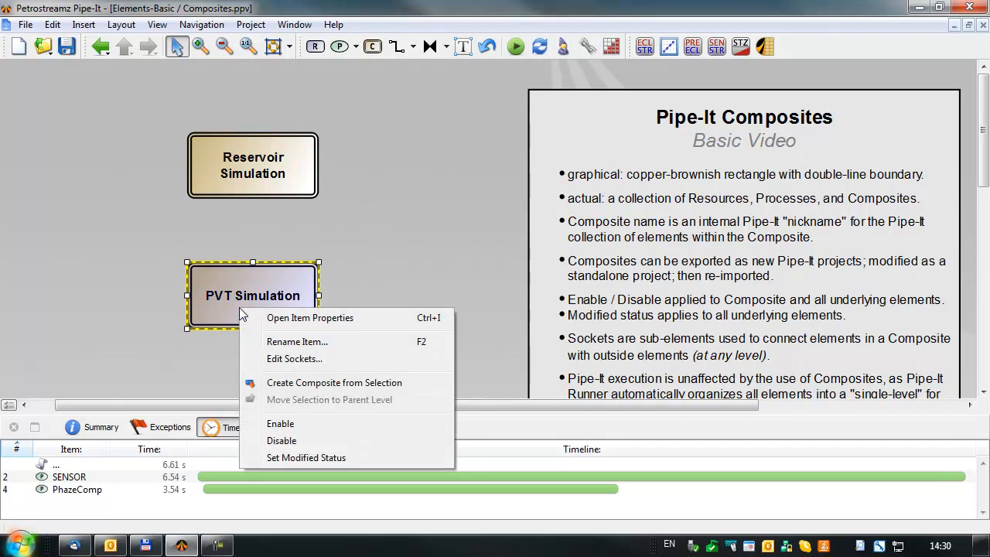
pyautogui.click(286, 459)
pyautogui.click(411, 208)
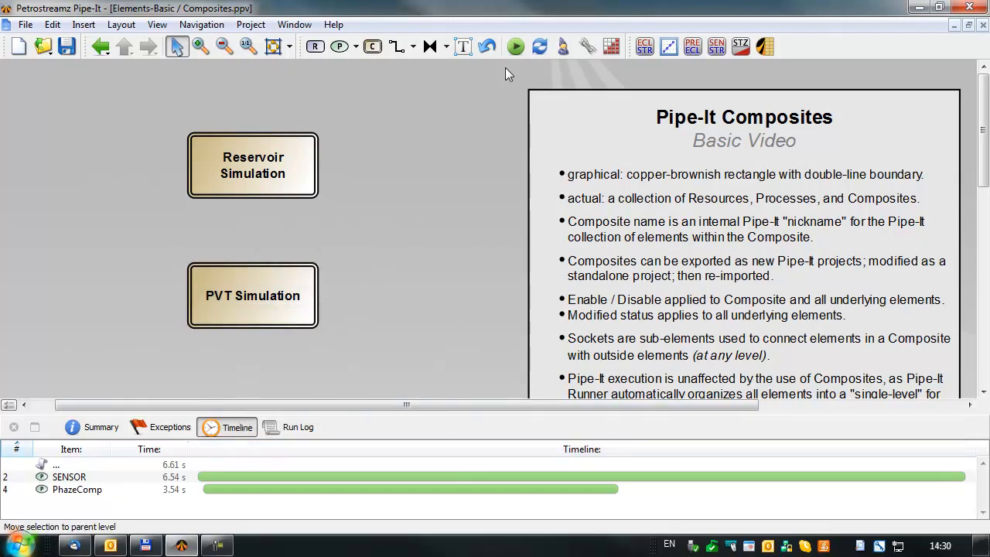
pyautogui.click(516, 47)
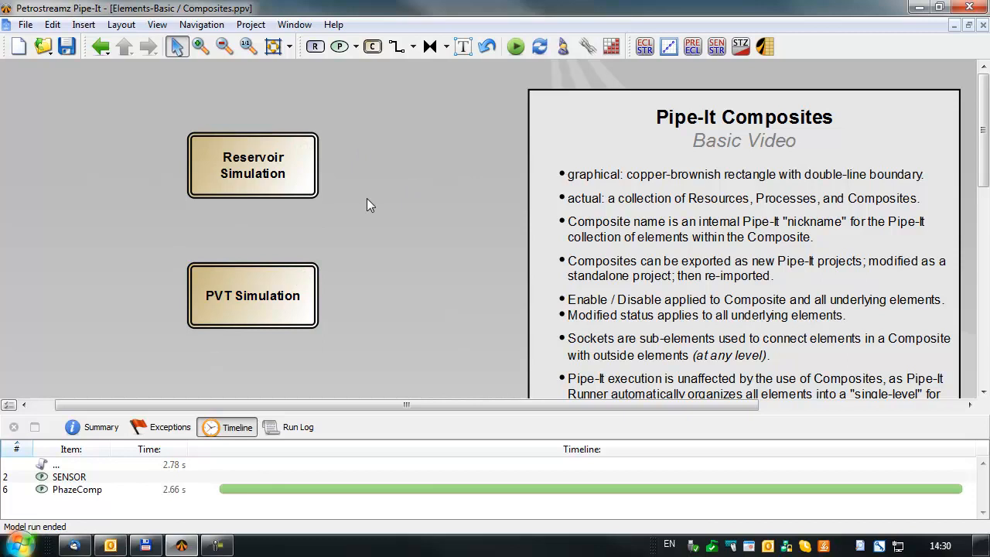
# Step: Set the modified status on the Reservoir Simulation composite and run the project
pyautogui.rightClick(255, 181)
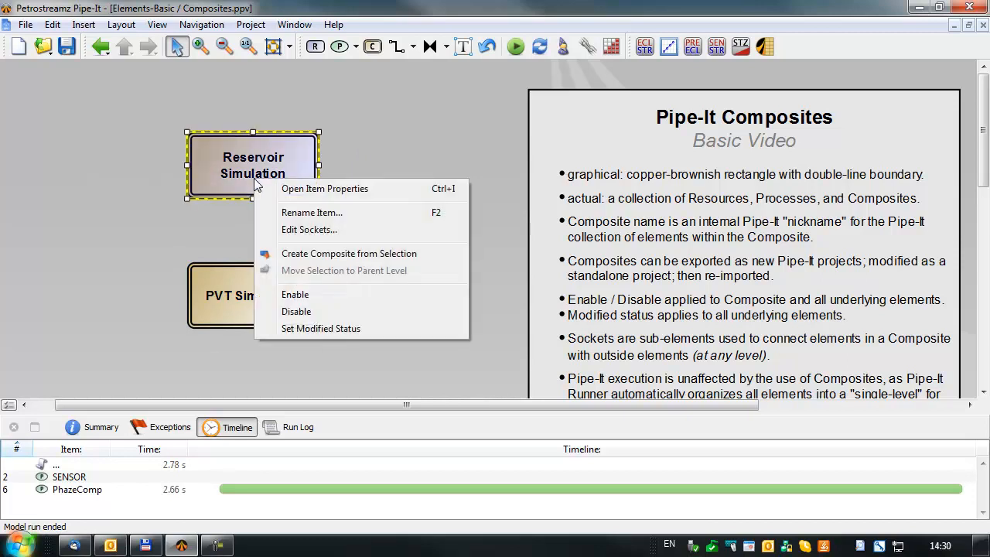
pyautogui.click(304, 329)
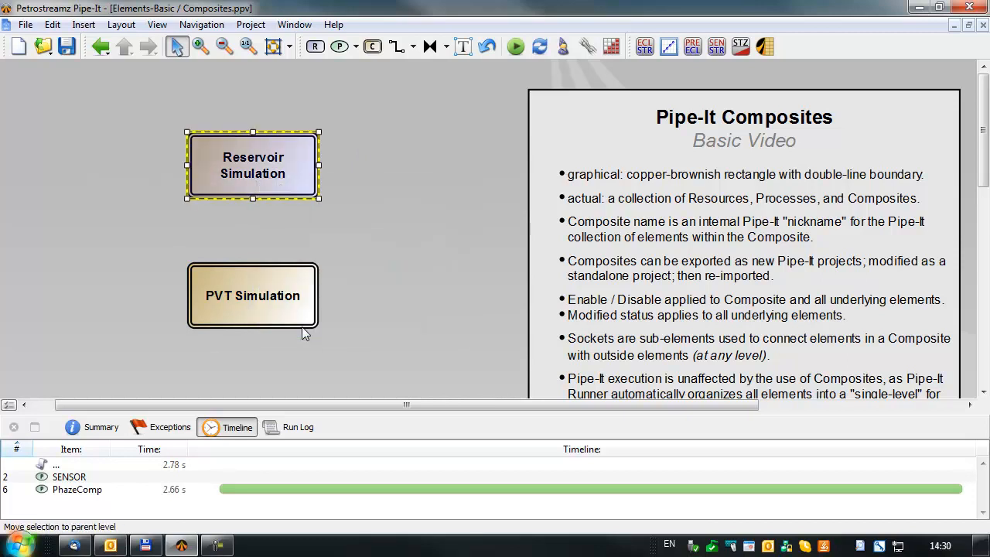
pyautogui.click(440, 191)
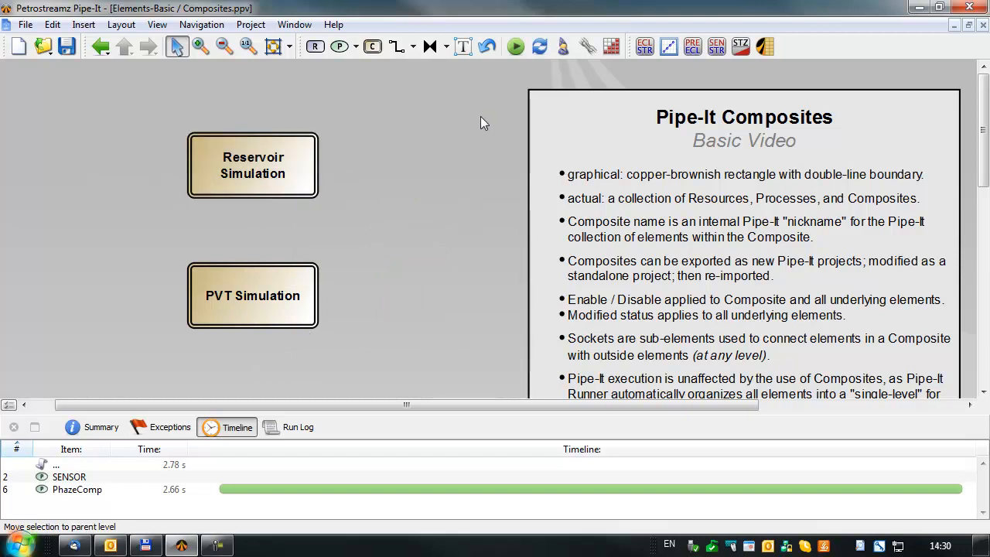
pyautogui.click(515, 46)
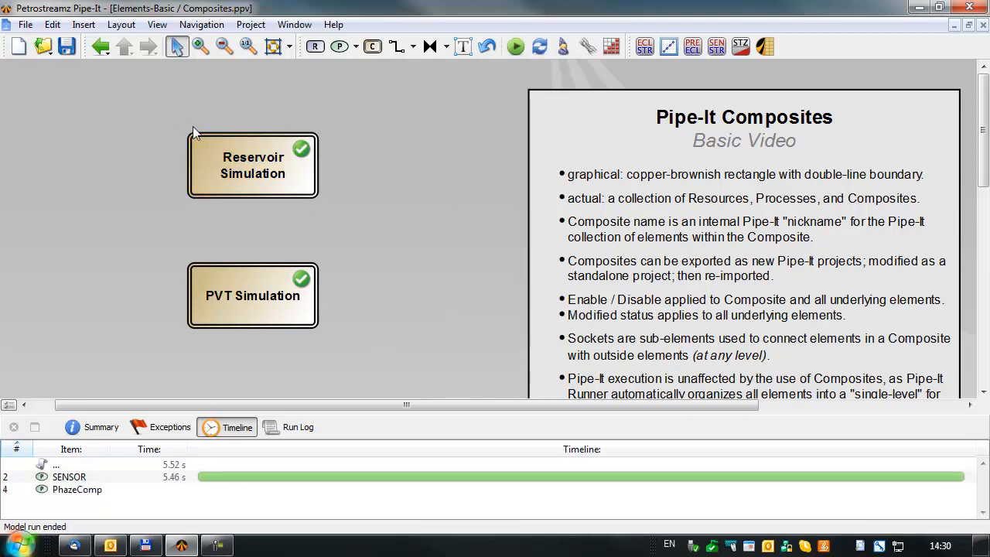
# Step: Group the Reservoir Simulation and PVT Simulation composites together into one new composite
pyautogui.moveTo(171, 107); pyautogui.dragTo(358, 357)
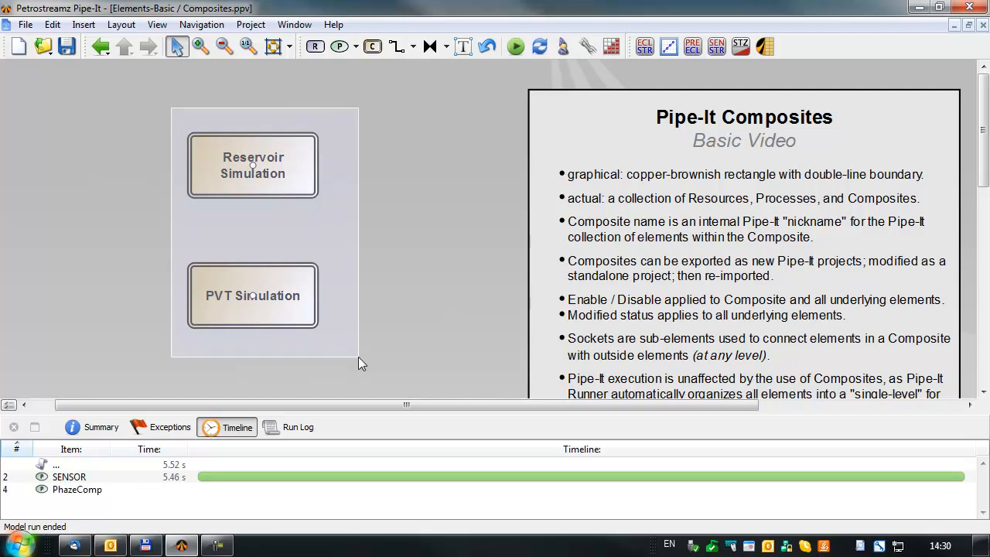
pyautogui.rightClick(269, 313)
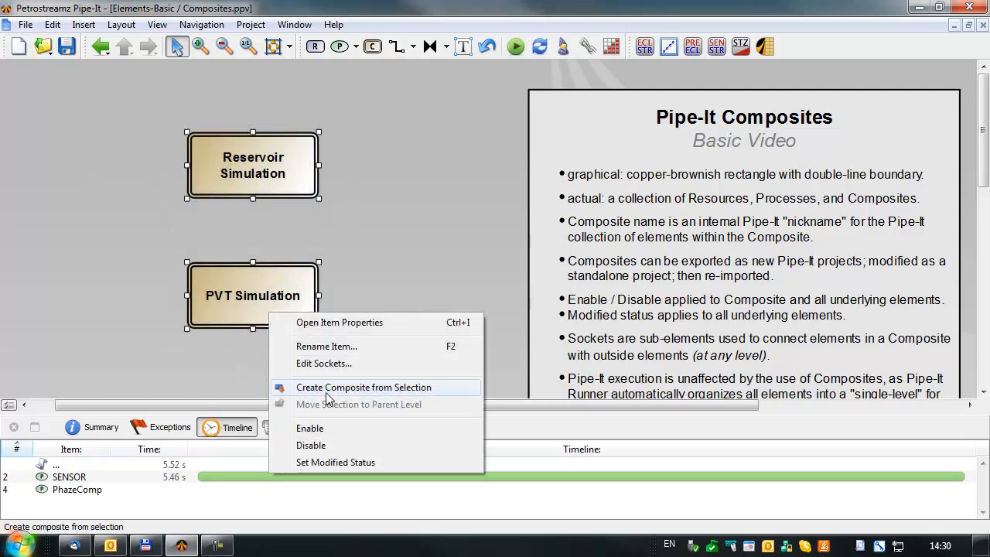
pyautogui.click(324, 387)
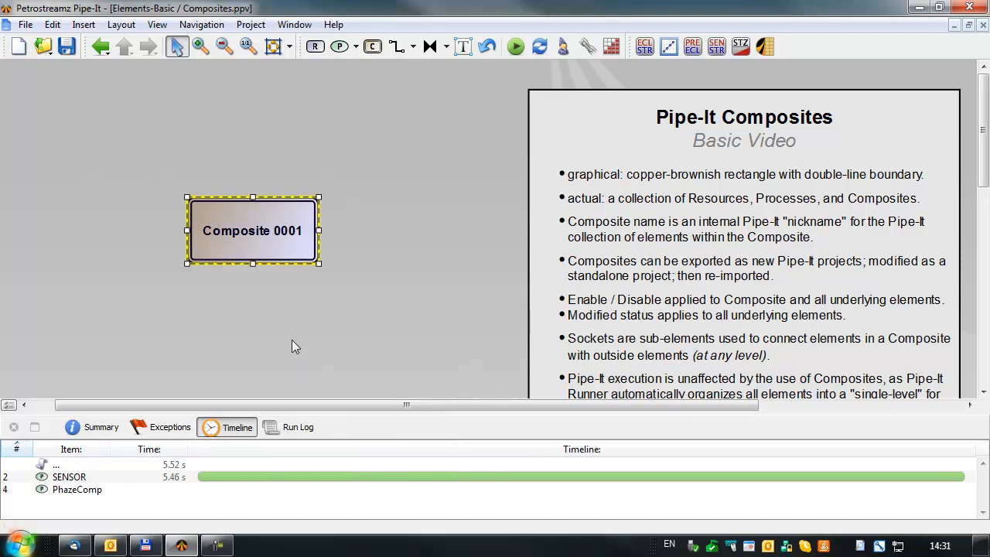
# Step: Rename the new composite to "Top Level Composite (SPE 3 Model)"
pyautogui.press('F2')
pyautogui.write('Top ')
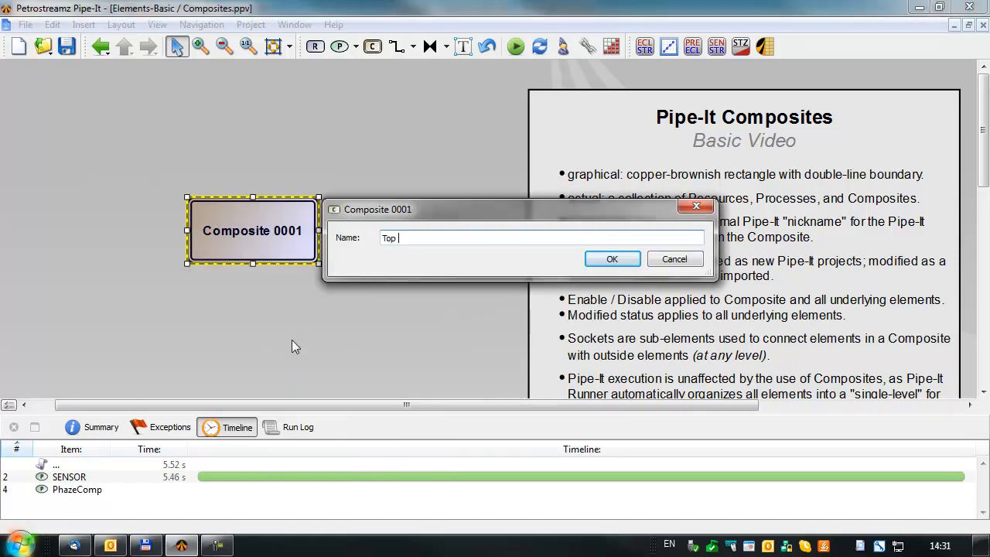
pyautogui.write('Level Co')
pyautogui.write('mpo')
pyautogui.write('s')
pyautogui.press('BackSpace')
pyautogui.write('osite (SPE 3 Model')
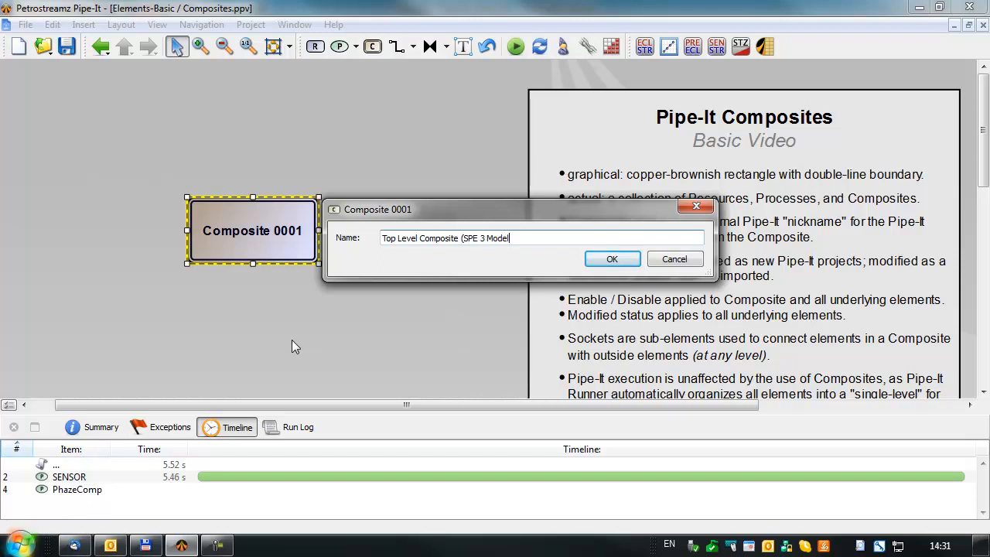
pyautogui.write(')')
pyautogui.press('Return')
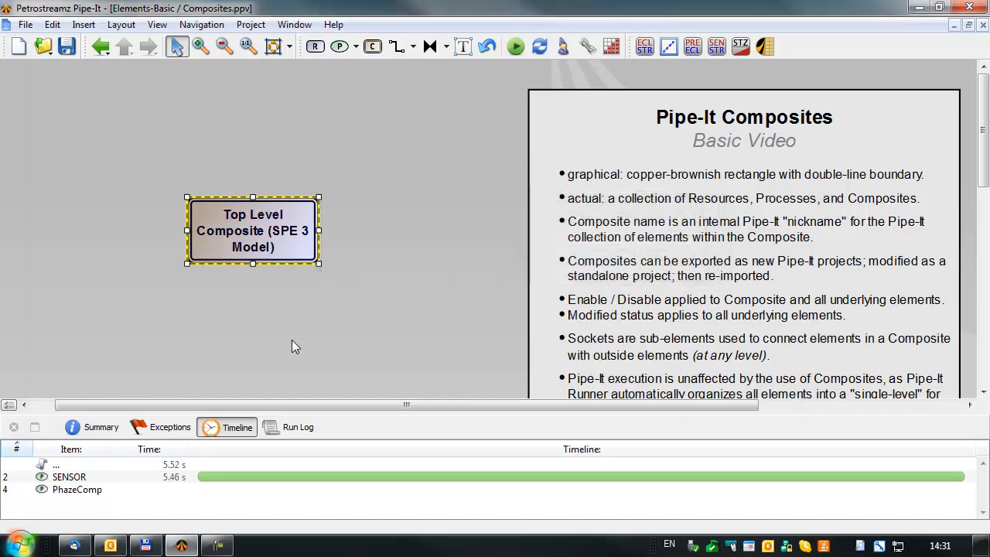
# Step: Inside the top level composite, set the modified status on both the Reservoir Simulation and PVT Simulation composites and run the project
pyautogui.doubleClick(254, 241)
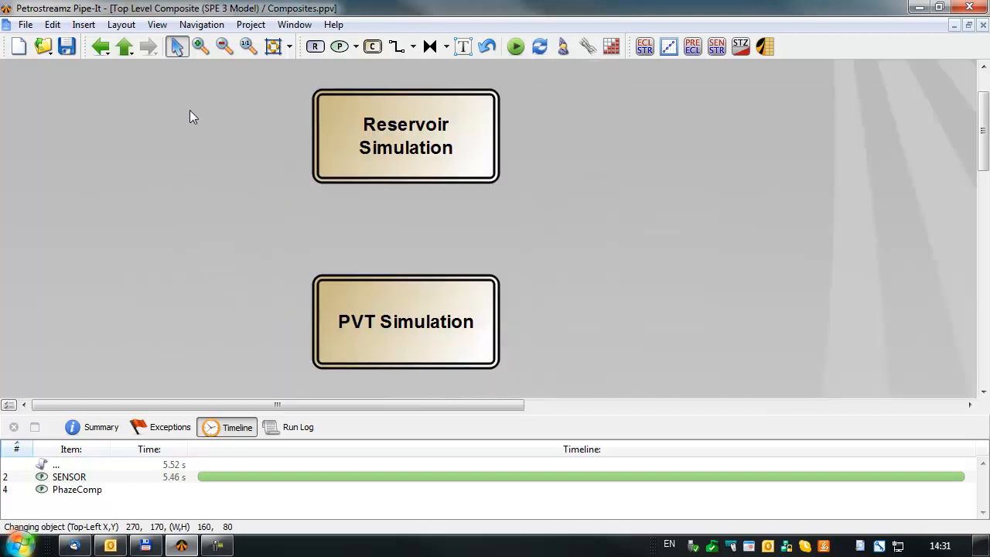
pyautogui.click(247, 45)
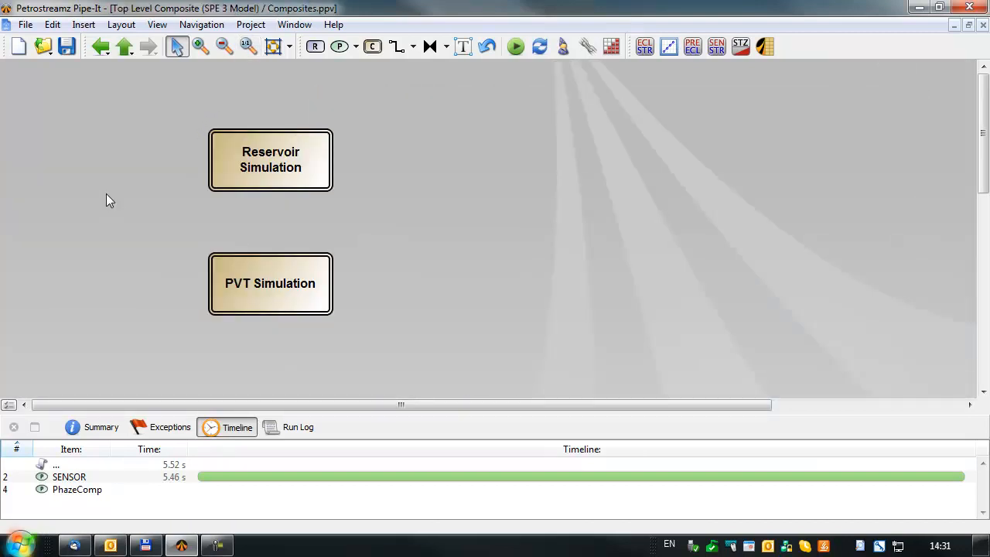
pyautogui.moveTo(196, 101); pyautogui.dragTo(343, 328)
pyautogui.rightClick(286, 290)
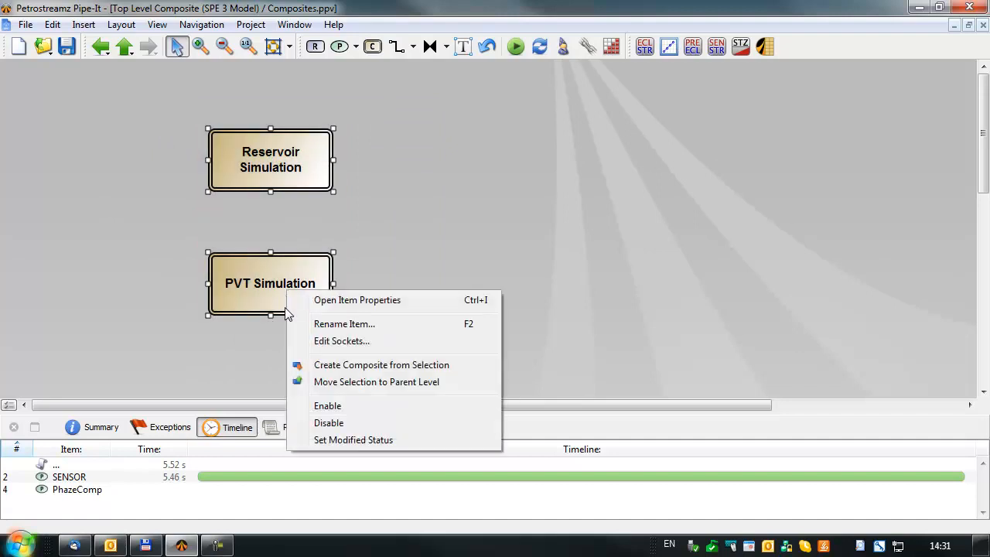
pyautogui.click(334, 439)
pyautogui.click(397, 240)
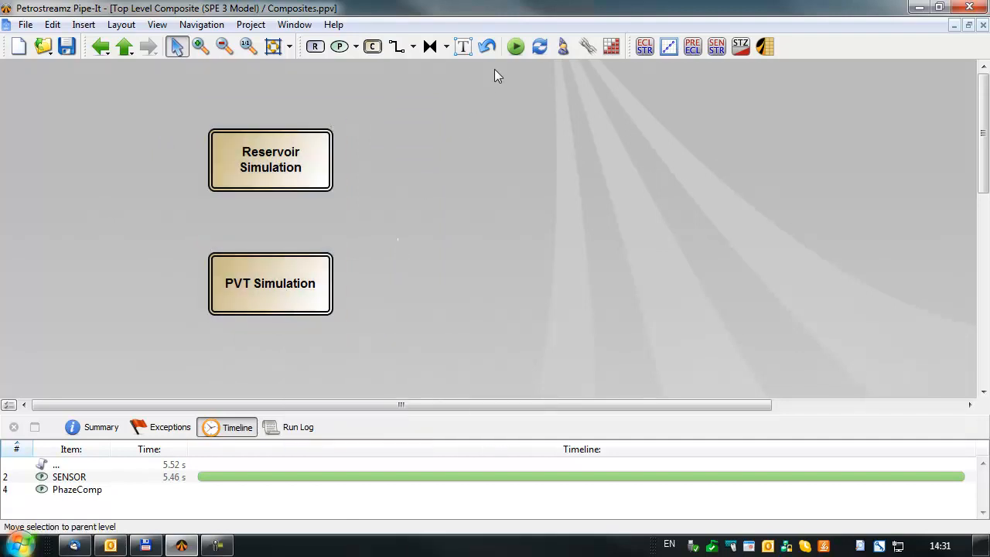
pyautogui.click(515, 47)
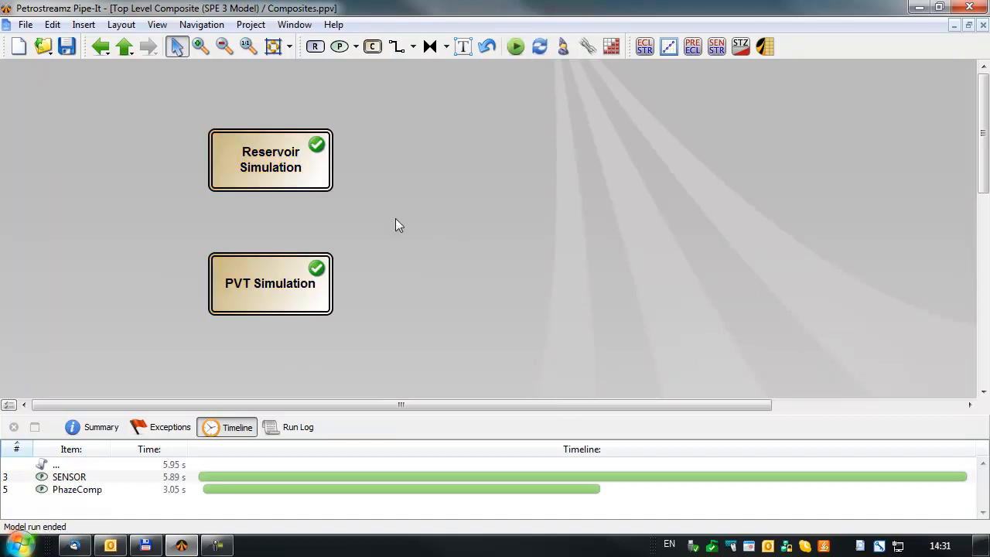
# Step: Set the modified status on only the Reservoir Simulation composite within the top level composite and rerun the project
pyautogui.rightClick(262, 161)
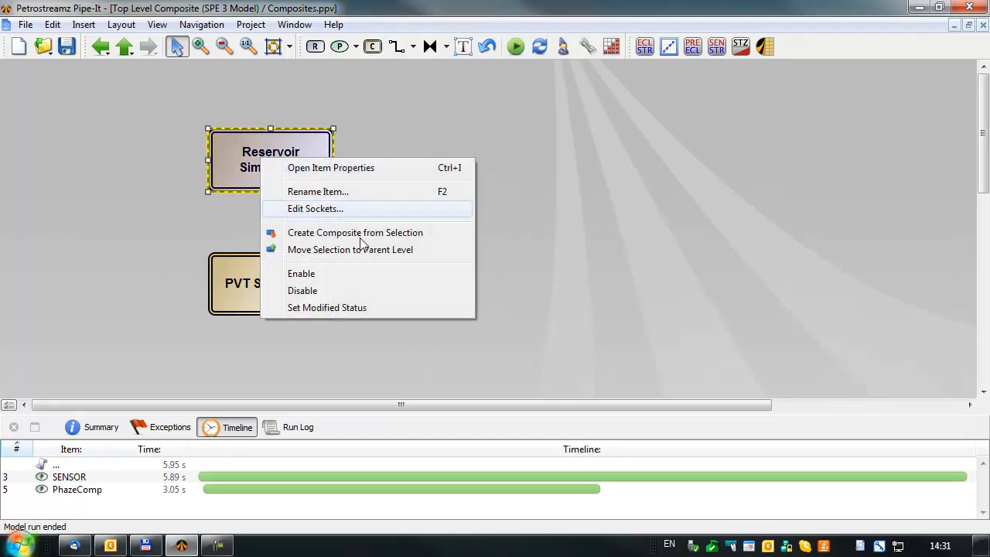
pyautogui.click(346, 307)
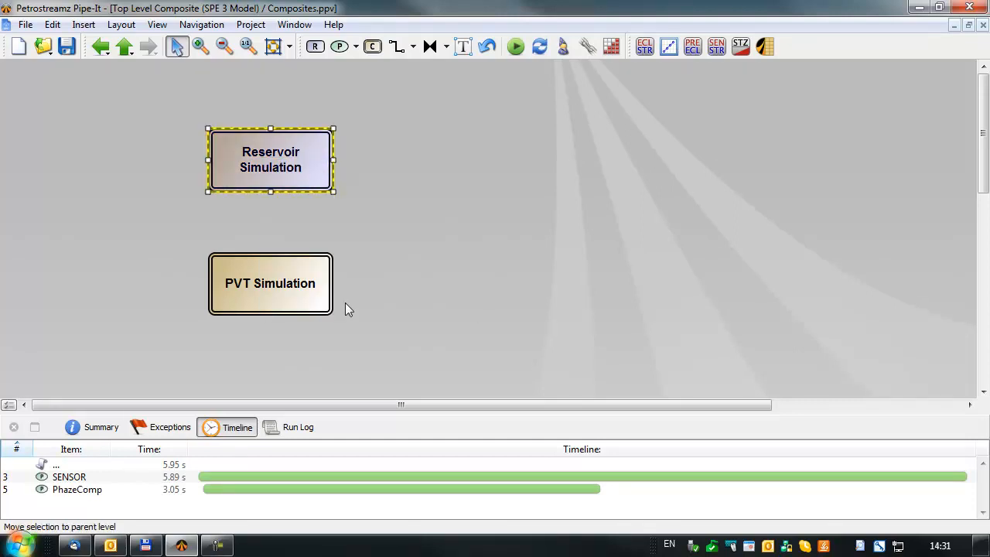
pyautogui.click(516, 46)
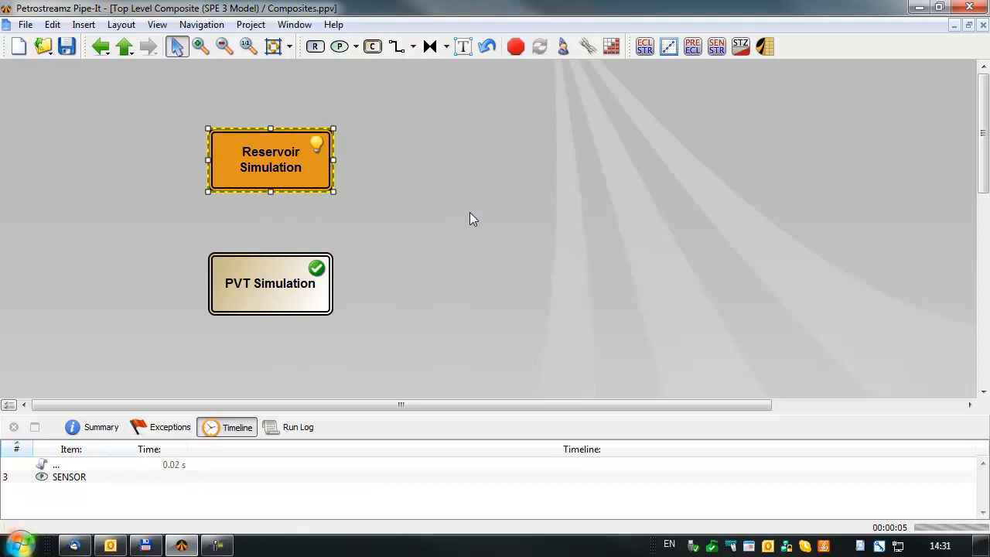
# Step: Examine the elements inside the PVT Simulation and Reservoir Simulation composites, returning to the top level composite after each
pyautogui.doubleClick(280, 286)
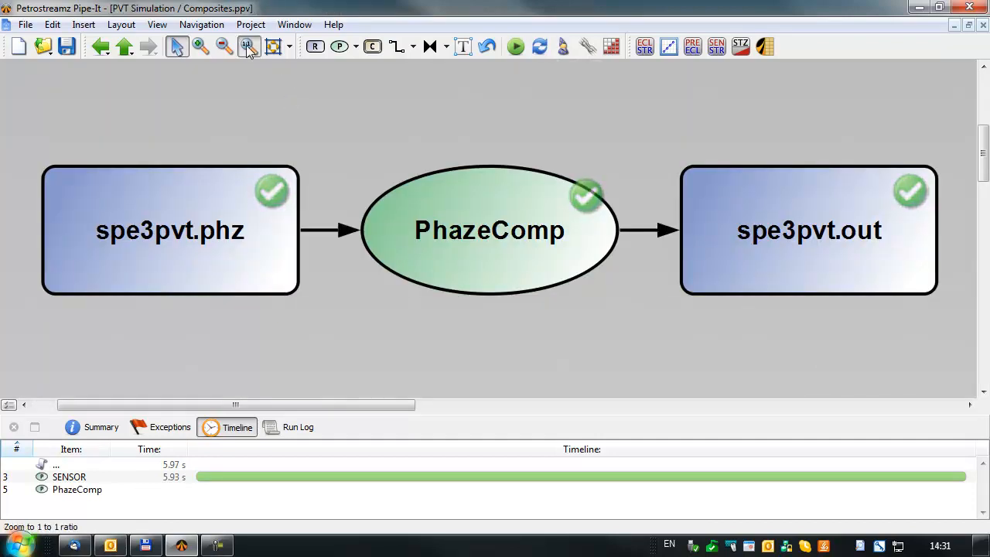
pyautogui.click(246, 47)
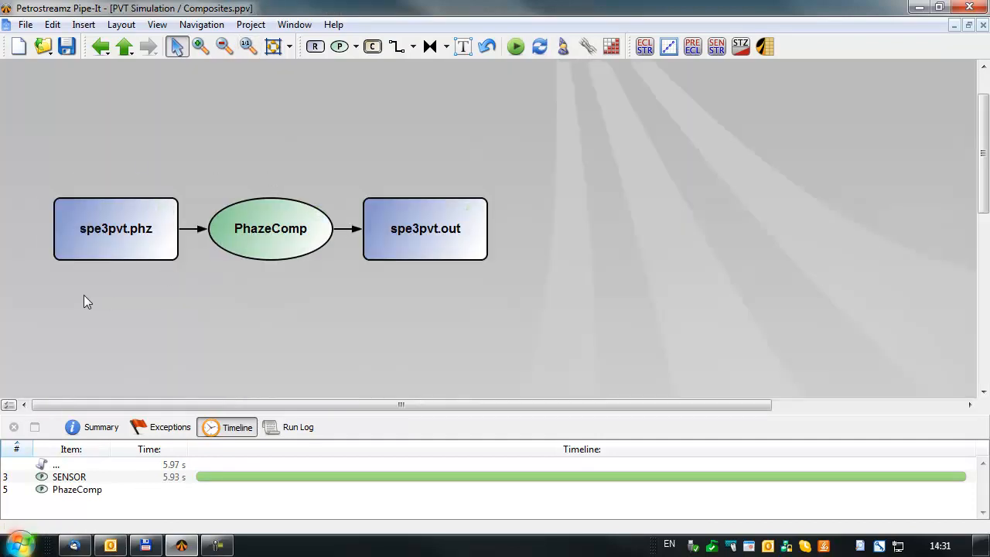
pyautogui.click(125, 48)
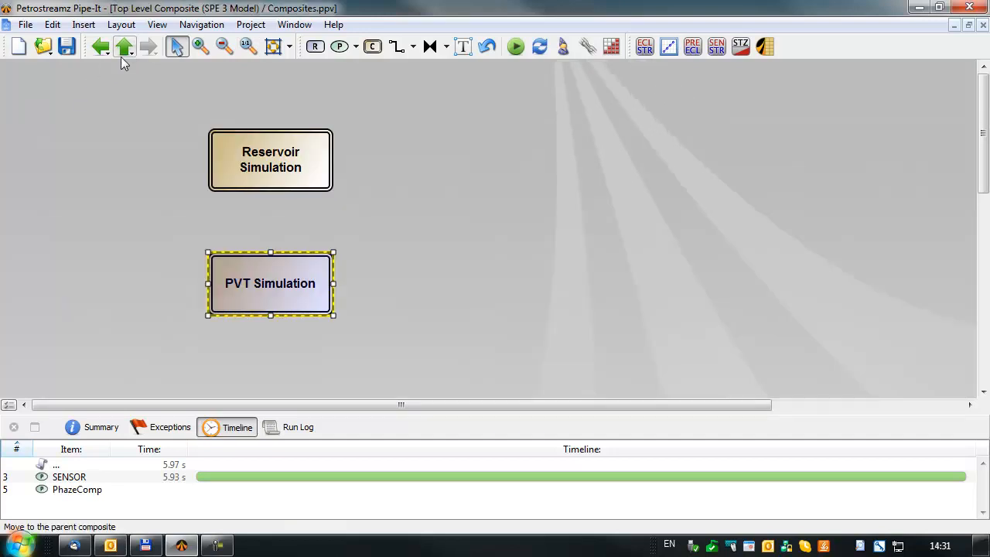
pyautogui.doubleClick(237, 185)
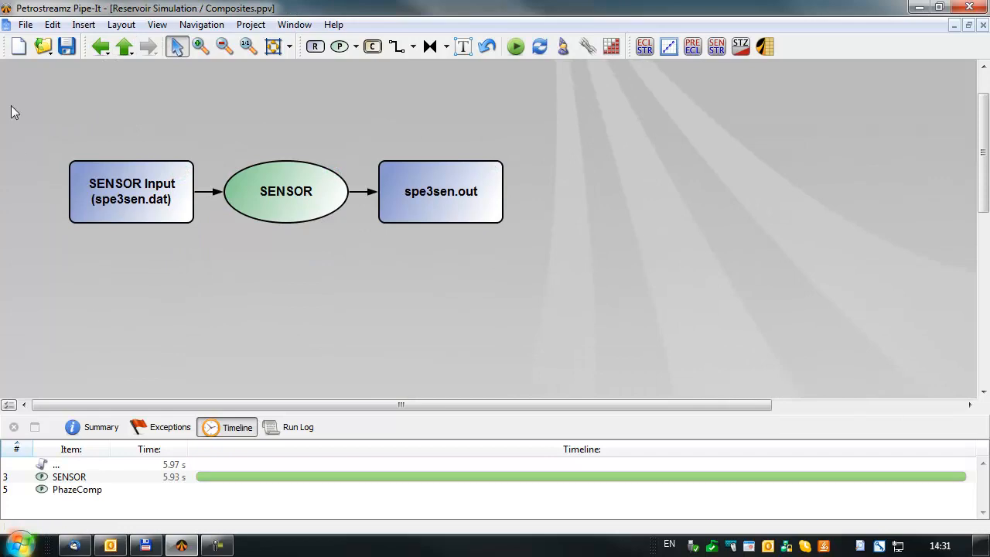
pyautogui.click(125, 48)
pyautogui.doubleClick(215, 246)
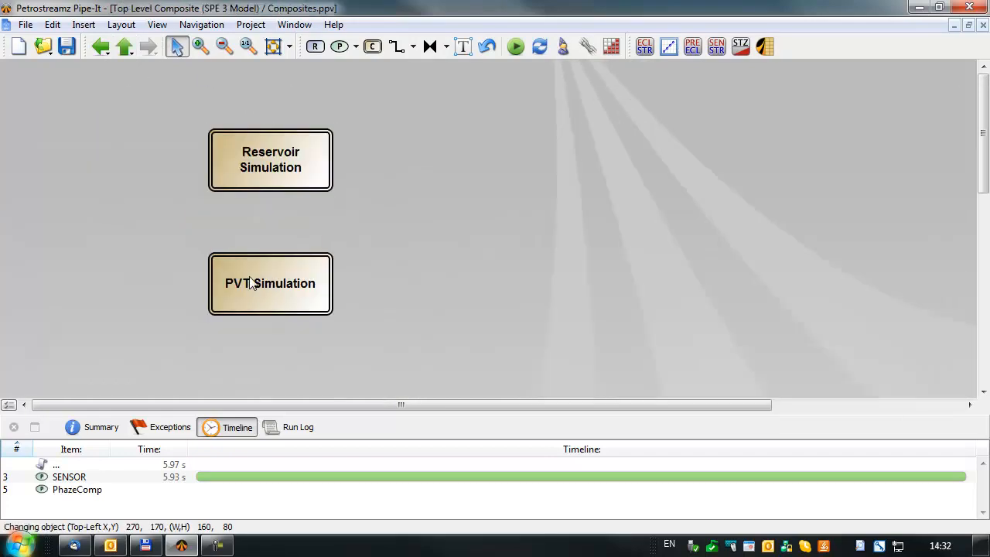
pyautogui.doubleClick(250, 284)
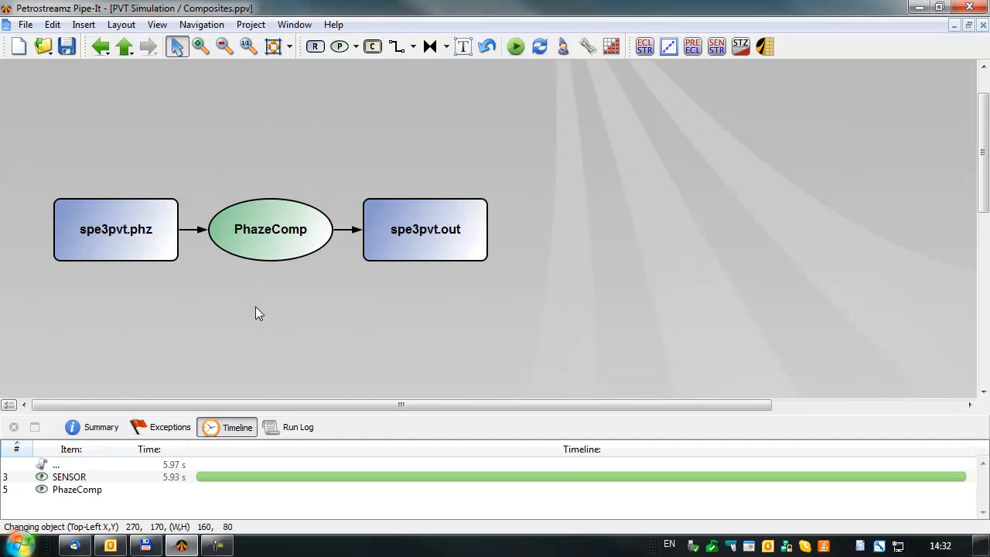
pyautogui.click(124, 48)
# Step: Rearrange the two composites side by side, with Reservoir Simulation to the left of PVT Simulation
pyautogui.click(133, 197)
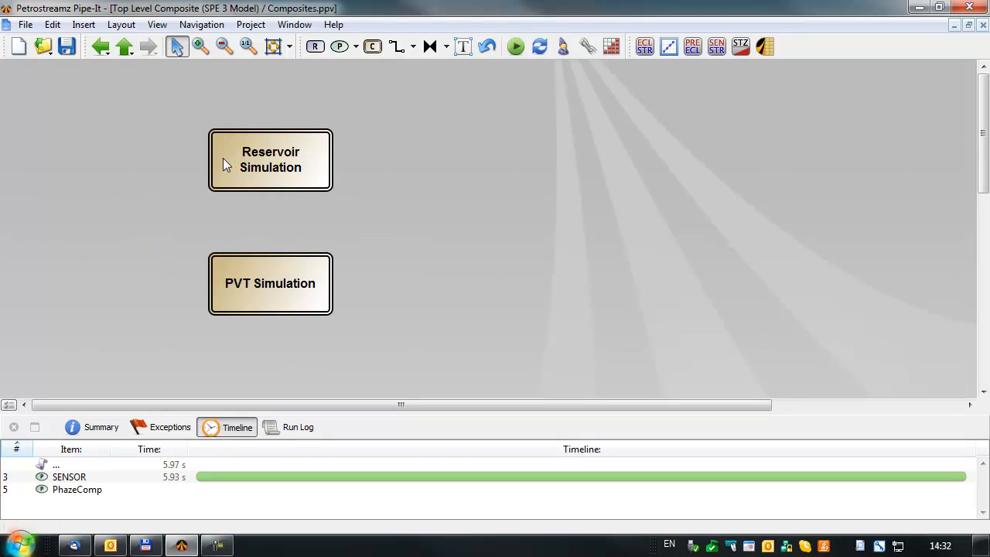
pyautogui.moveTo(259, 173); pyautogui.dragTo(112, 257)
pyautogui.moveTo(254, 287); pyautogui.dragTo(327, 246)
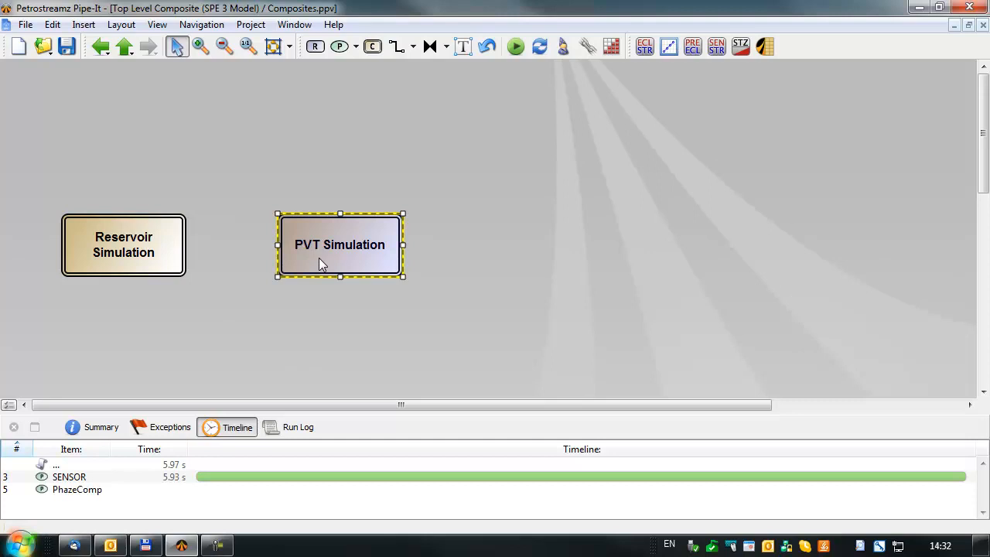
# Step: Export the Reservoir Simulation composite as a Pipe-It view file named Export-Res-Sim in the 20110913 folder
pyautogui.click(106, 253)
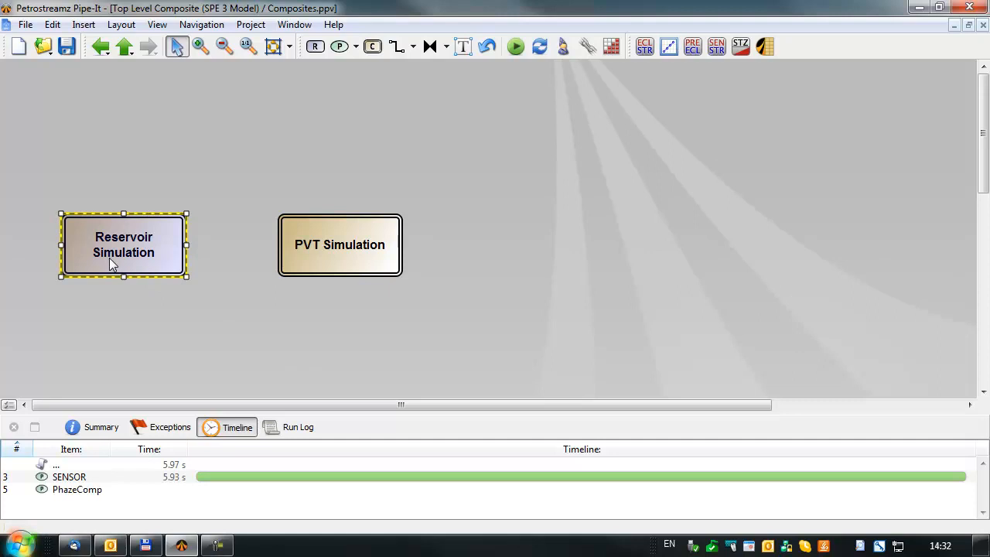
pyautogui.click(25, 24)
pyautogui.moveTo(49, 197)
pyautogui.click(227, 211)
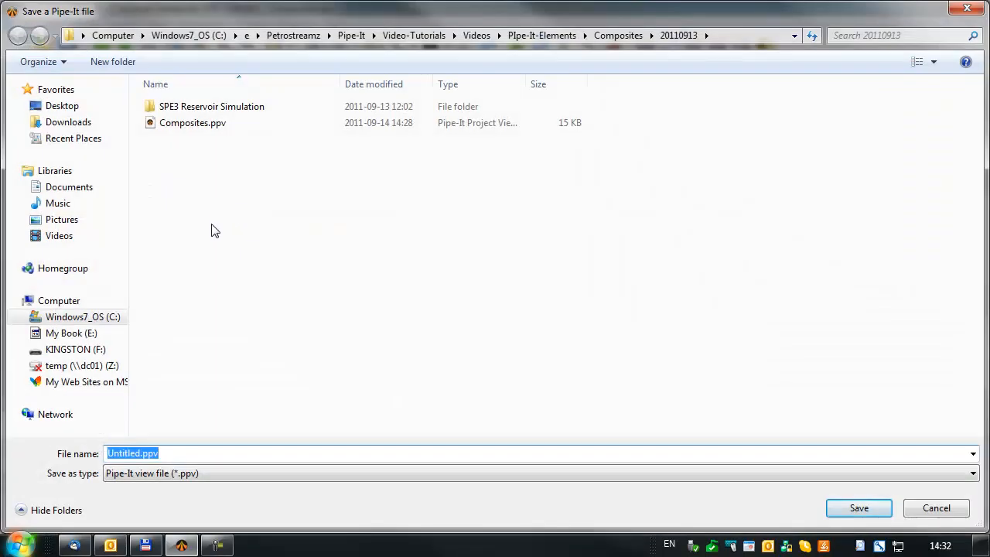
pyautogui.write('Expor')
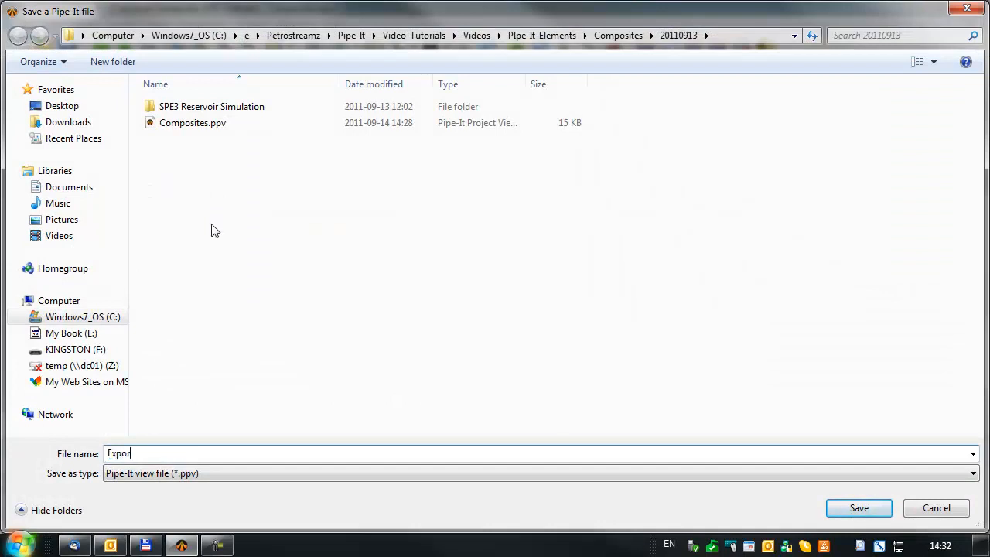
pyautogui.write('t-Res-Sim')
pyautogui.press('Return')
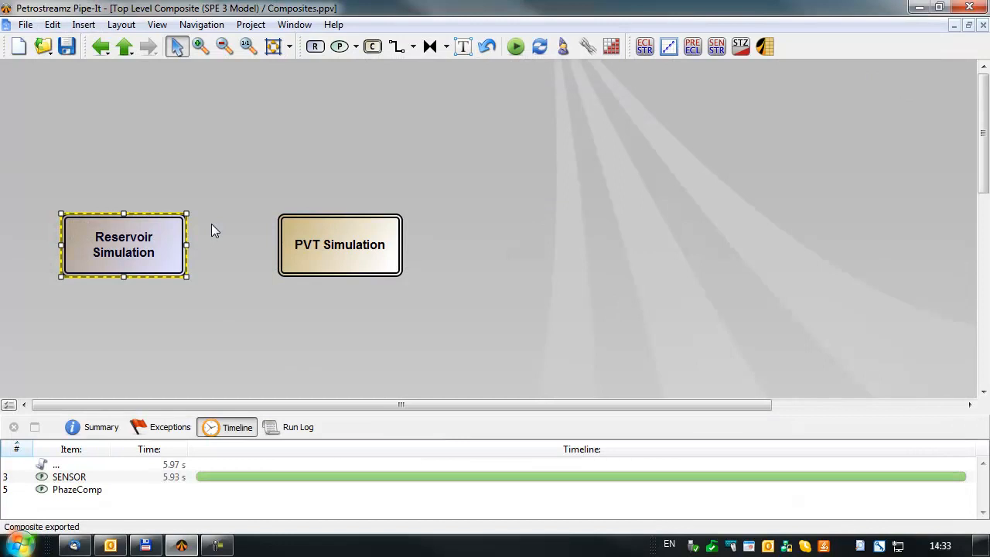
# Step: Import the Export-Res-Sim.ppv project as a composite and place it to the right of the PVT Simulation composite
pyautogui.click(186, 180)
pyautogui.click(25, 24)
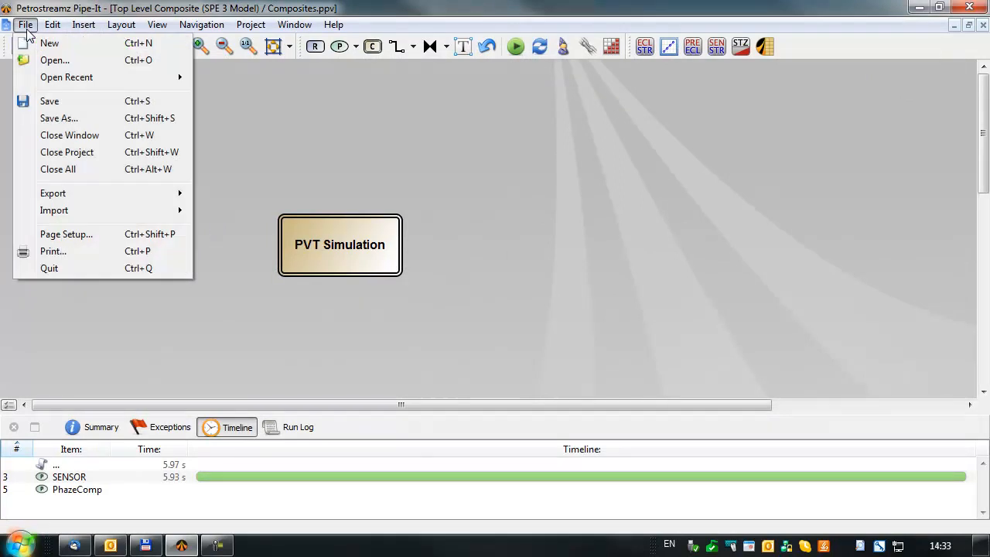
pyautogui.moveTo(70, 211)
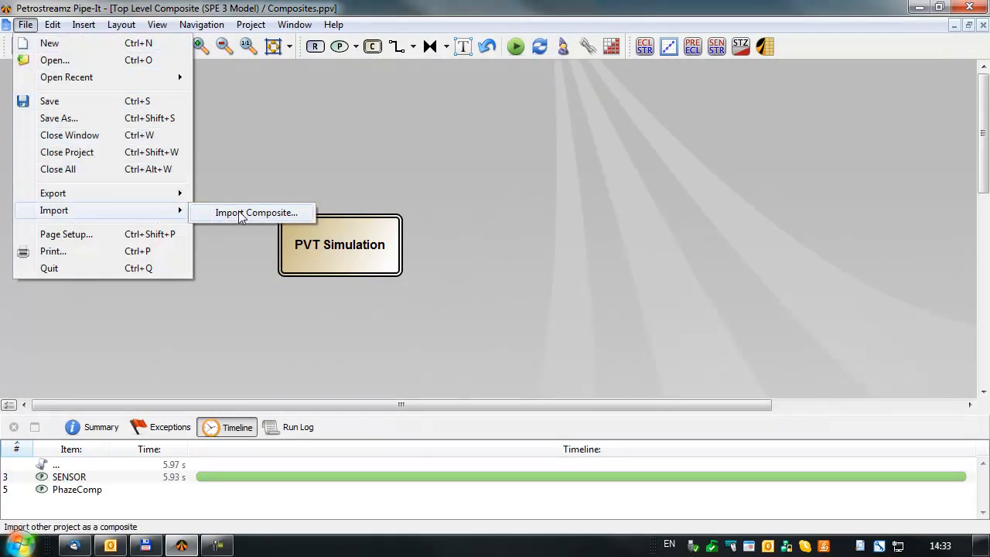
pyautogui.click(238, 214)
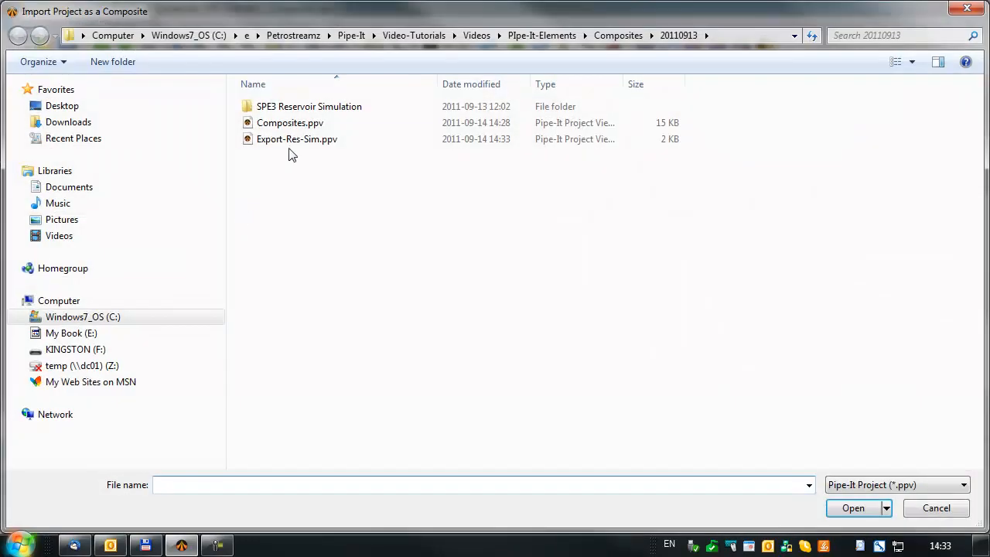
pyautogui.doubleClick(291, 140)
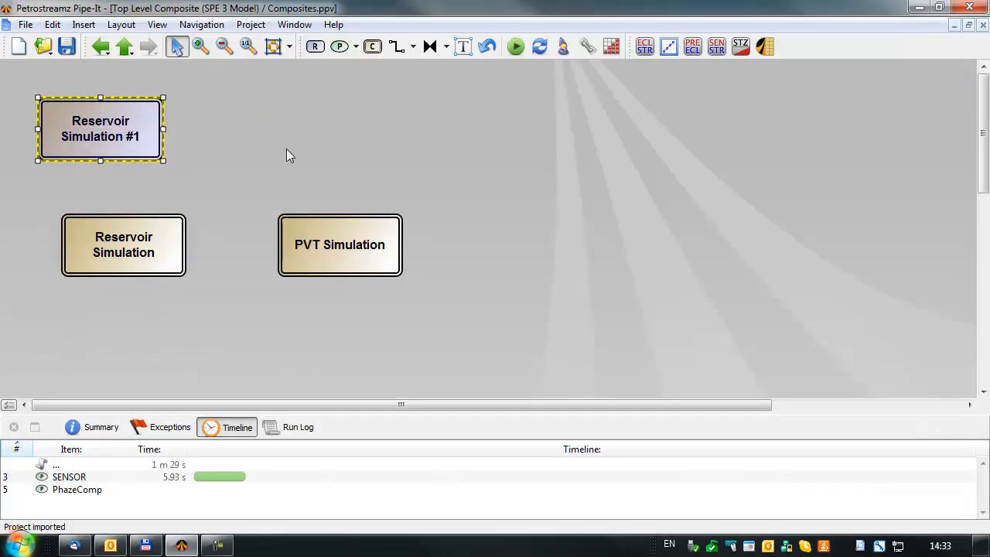
pyautogui.moveTo(145, 133); pyautogui.dragTo(600, 244)
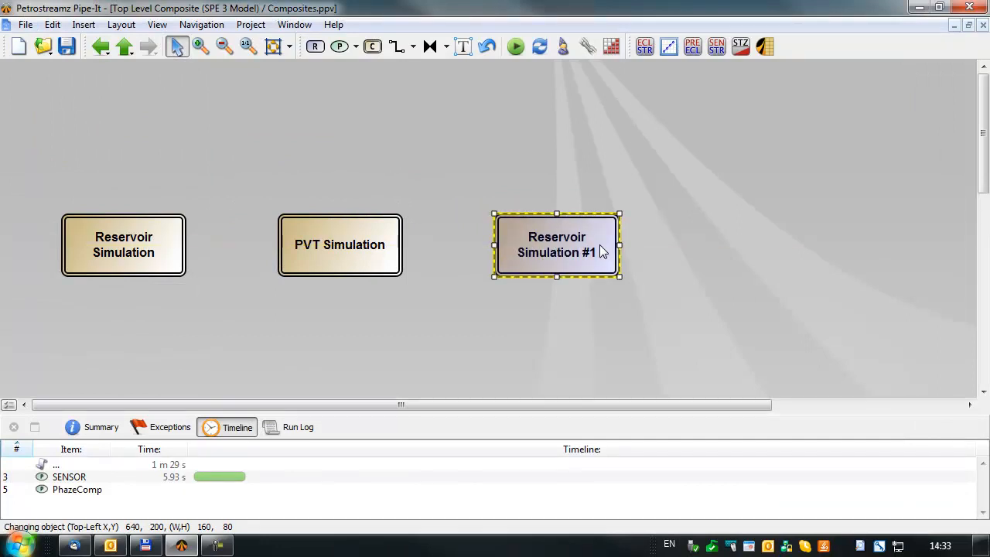
# Step: Rename the imported composite as Reservoir Simulation Using Dry Inj Gas
pyautogui.doubleClick(599, 244)
pyautogui.press('End')
pyautogui.press('BackSpace')
pyautogui.press('BackSpace')
pyautogui.write('Using ')
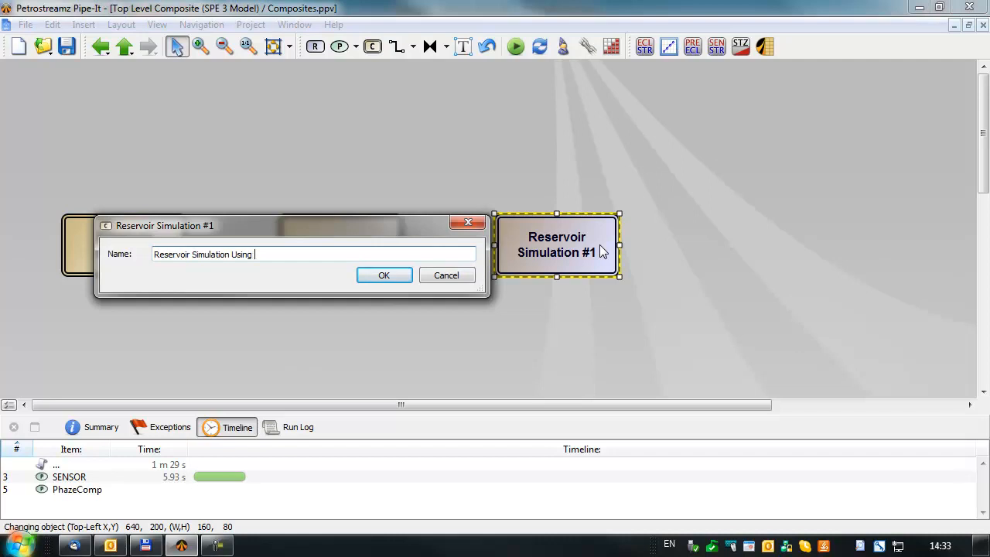
pyautogui.write('Dry Inj Gas')
pyautogui.press('Return')
pyautogui.click(393, 187)
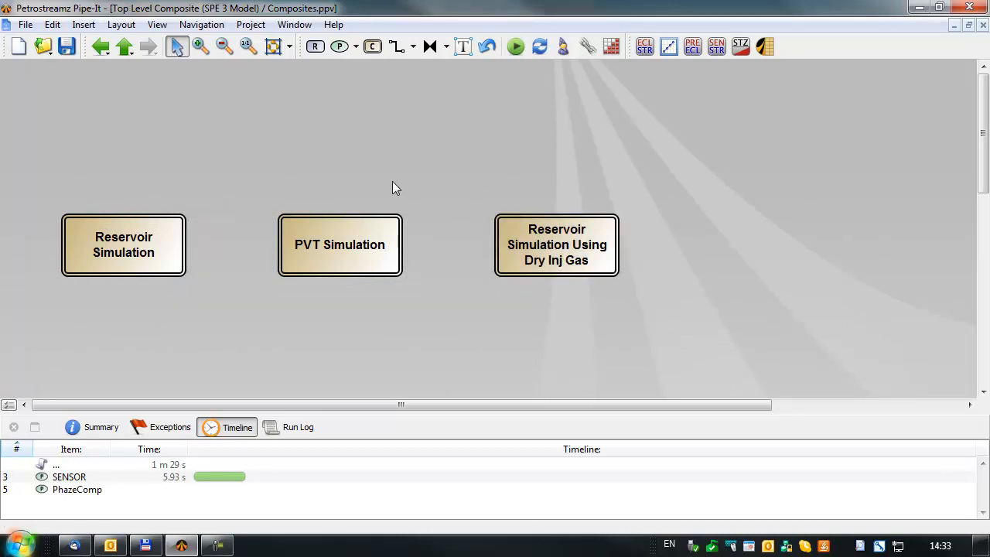
pyautogui.click(123, 247)
pyautogui.click(537, 267)
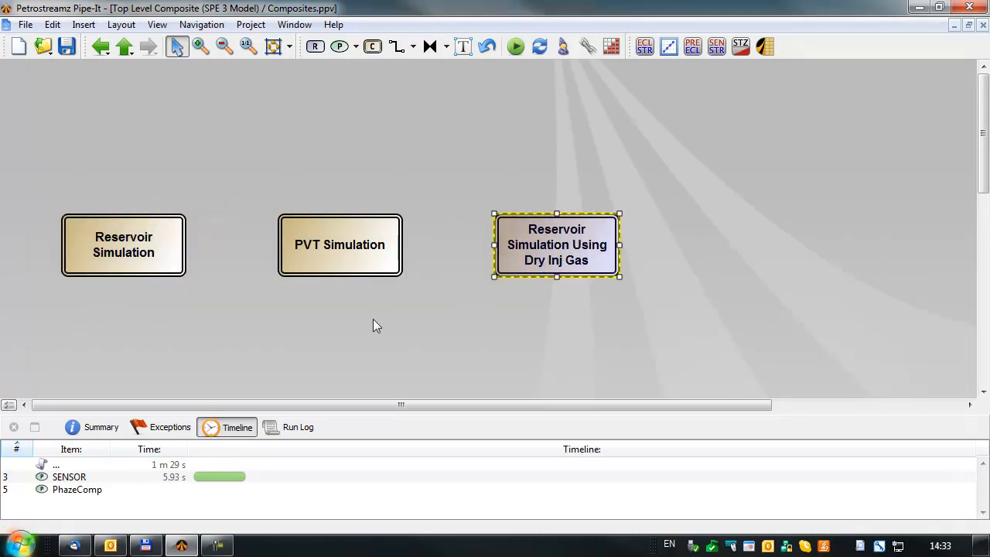
pyautogui.click(338, 265)
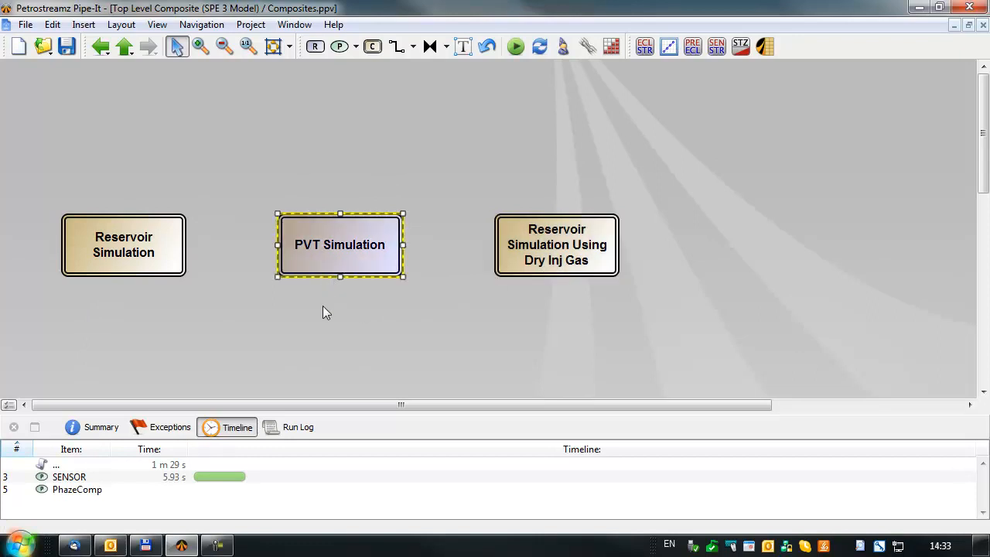
pyautogui.click(322, 306)
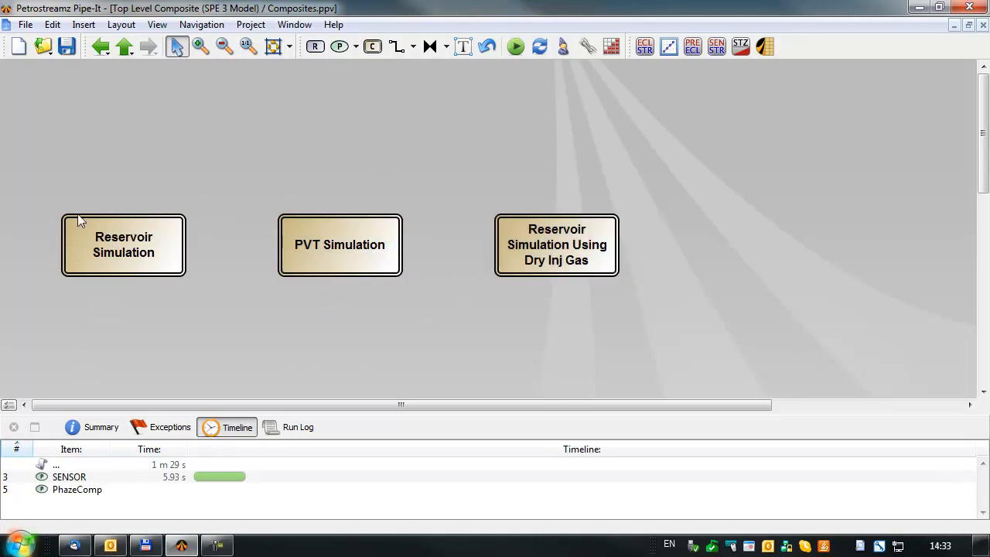
# Step: Set the modified status on all three unconnected composites, run the project and refresh the run status
pyautogui.moveTo(35, 183); pyautogui.dragTo(681, 303)
pyautogui.rightClick(515, 252)
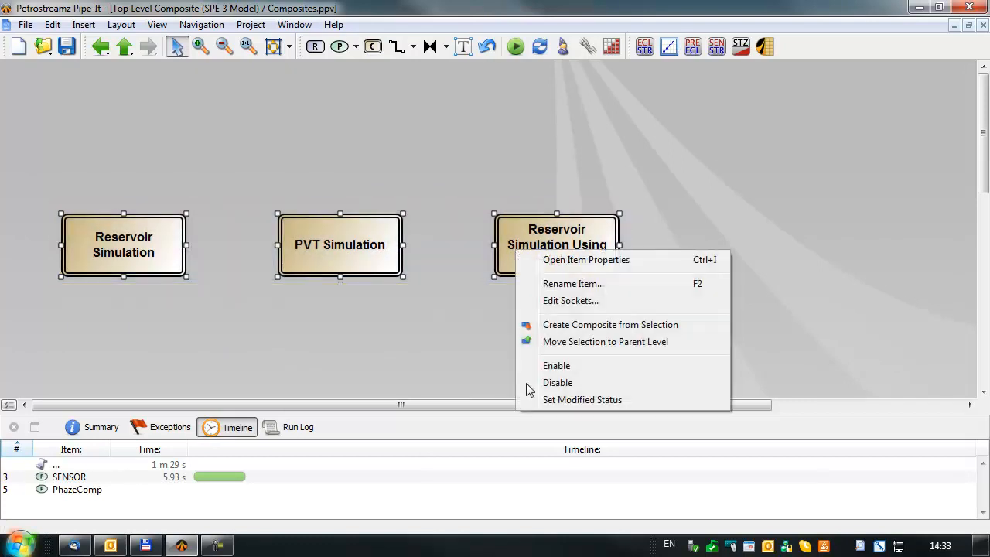
pyautogui.click(552, 400)
pyautogui.click(474, 351)
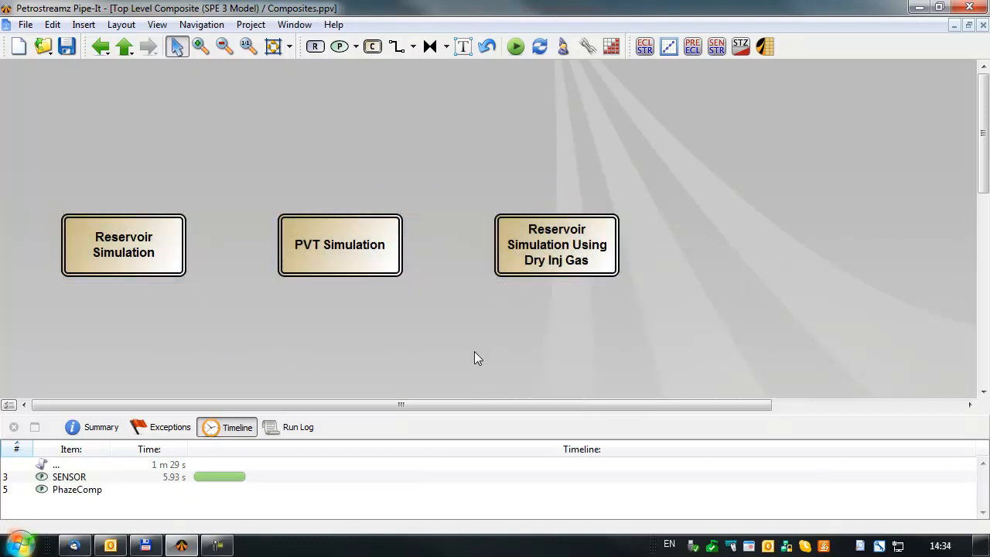
pyautogui.click(515, 47)
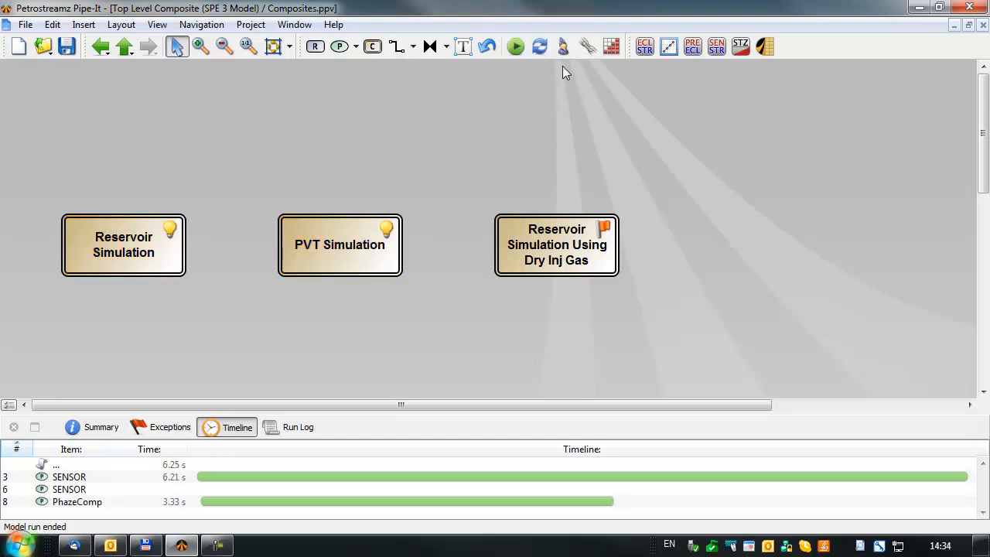
pyautogui.click(540, 47)
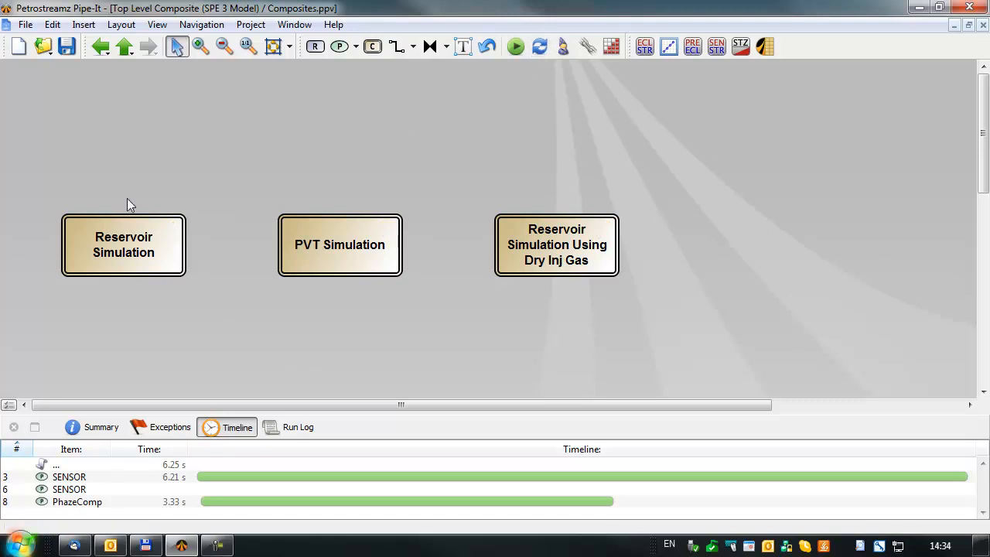
pyautogui.click(309, 244)
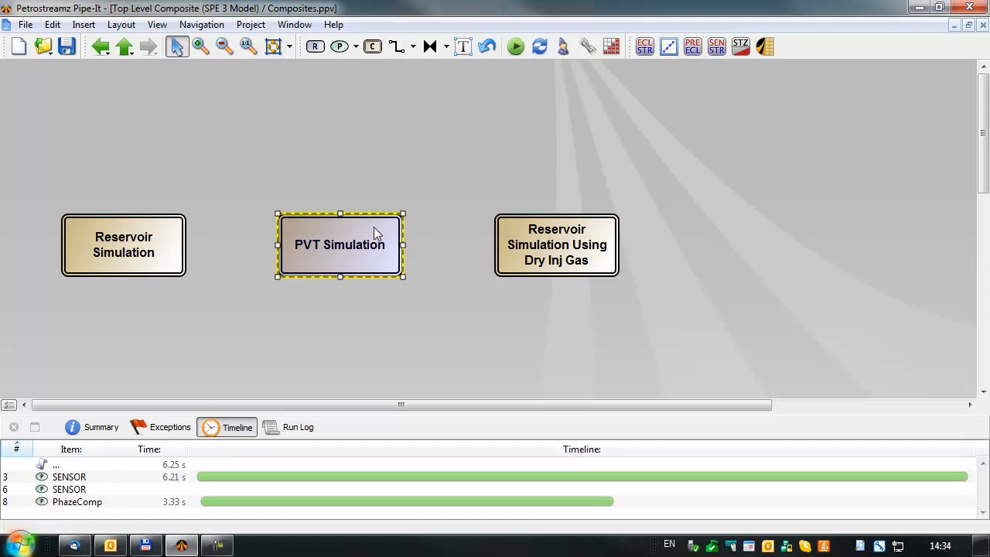
pyautogui.click(552, 263)
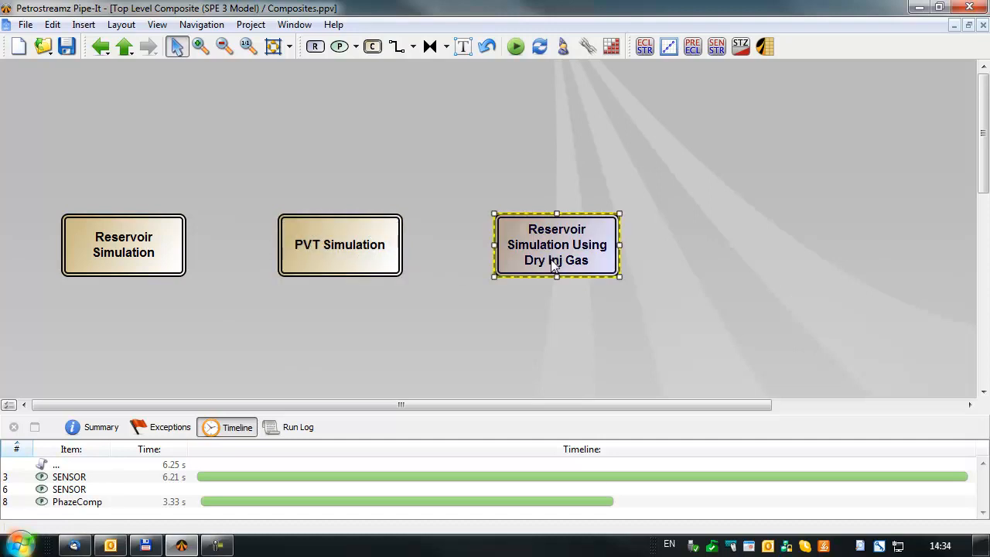
pyautogui.click(487, 246)
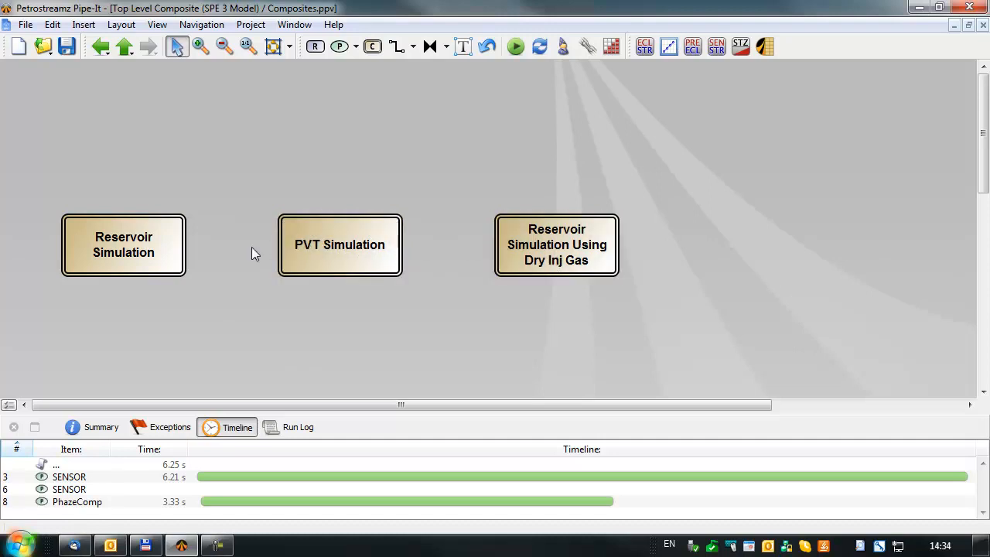
# Step: Connect the spe3sen.out resource in the Reservoir Simulation composite to the PhazeComp process inside the PVT Simulation composite
pyautogui.doubleClick(132, 252)
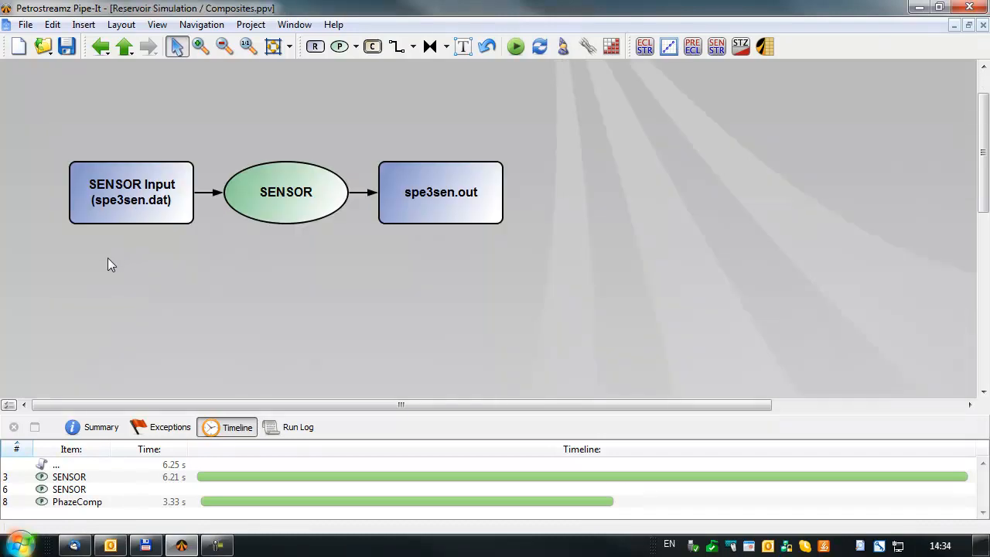
pyautogui.click(434, 194)
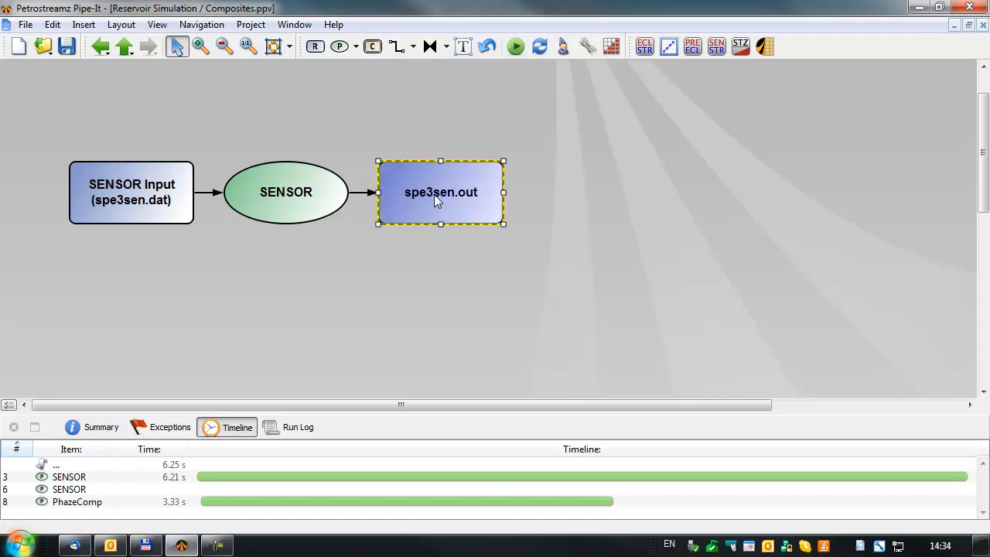
pyautogui.click(444, 134)
pyautogui.click(397, 48)
pyautogui.moveTo(441, 160); pyautogui.dragTo(348, 225)
pyautogui.press('alt')
pyautogui.click(349, 225)
pyautogui.moveTo(348, 224); pyautogui.dragTo(285, 211)
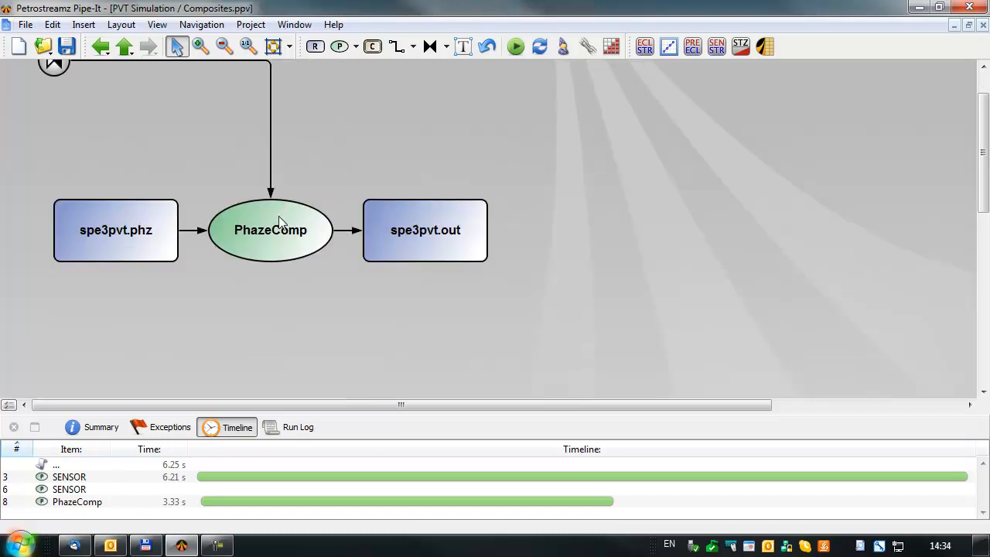
# Step: Move the connection's sockets to 60, 100 in PVT Simulation and 550, 110 in Reservoir Simulation, and follow the link between the composites
pyautogui.moveTo(54, 74); pyautogui.dragTo(72, 108)
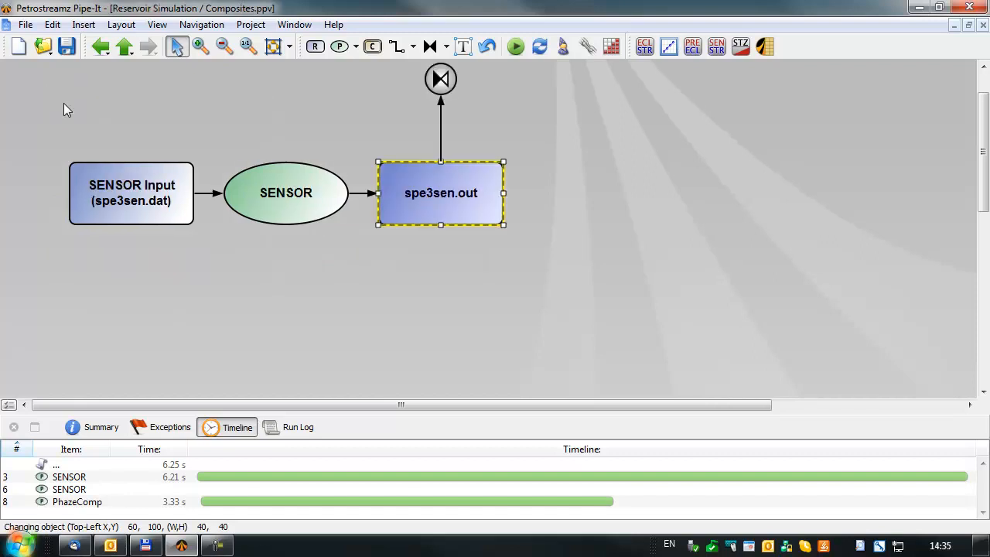
pyautogui.moveTo(441, 79); pyautogui.dragTo(443, 108)
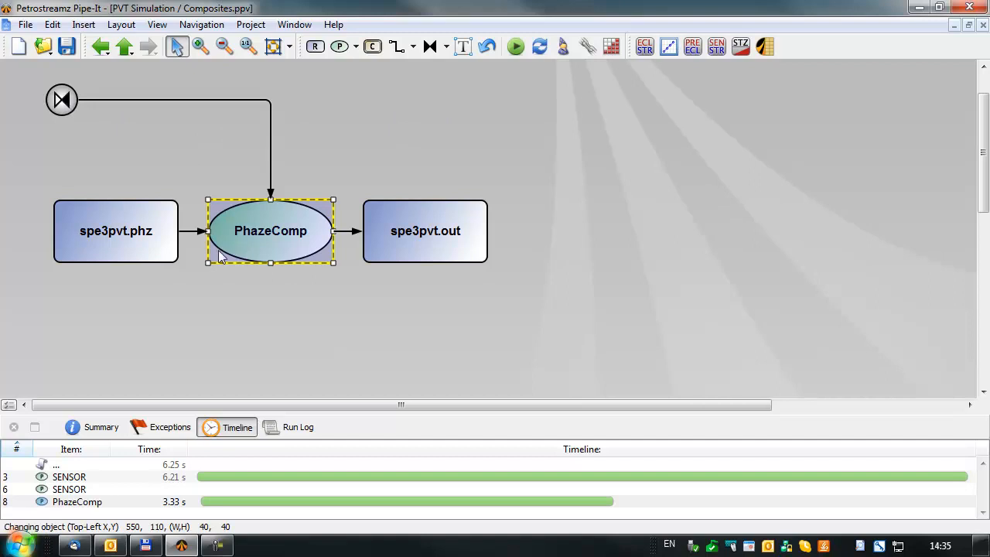
pyautogui.click(70, 108)
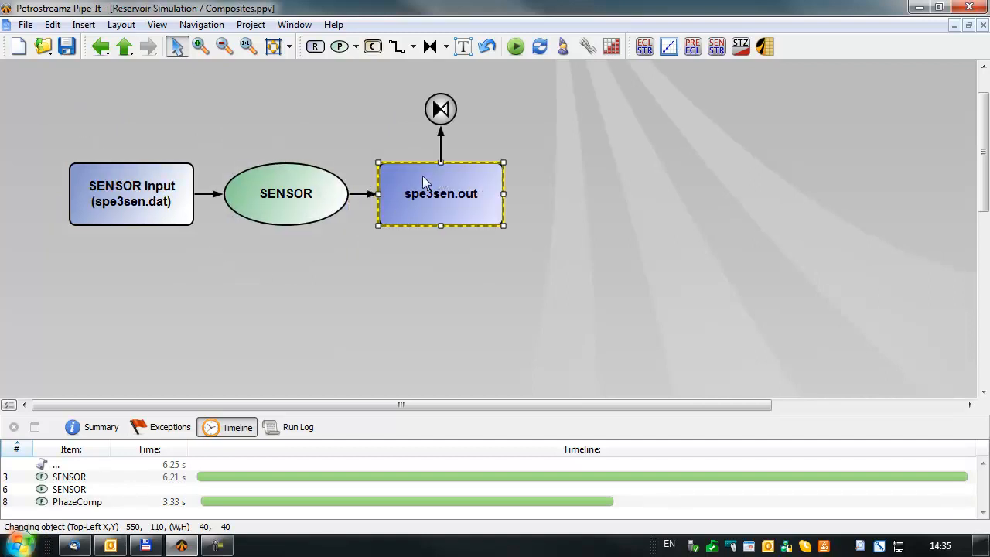
pyautogui.doubleClick(444, 111)
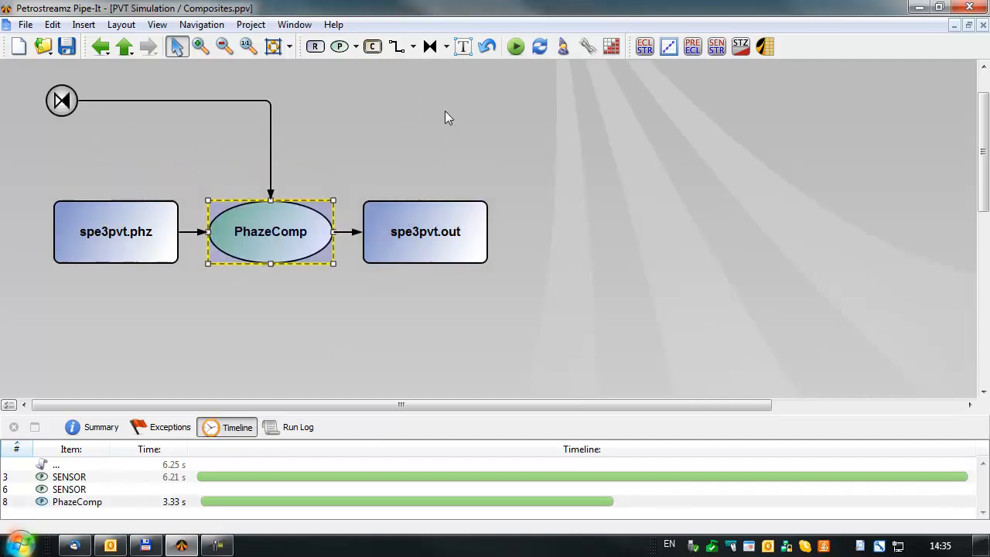
pyautogui.click(420, 180)
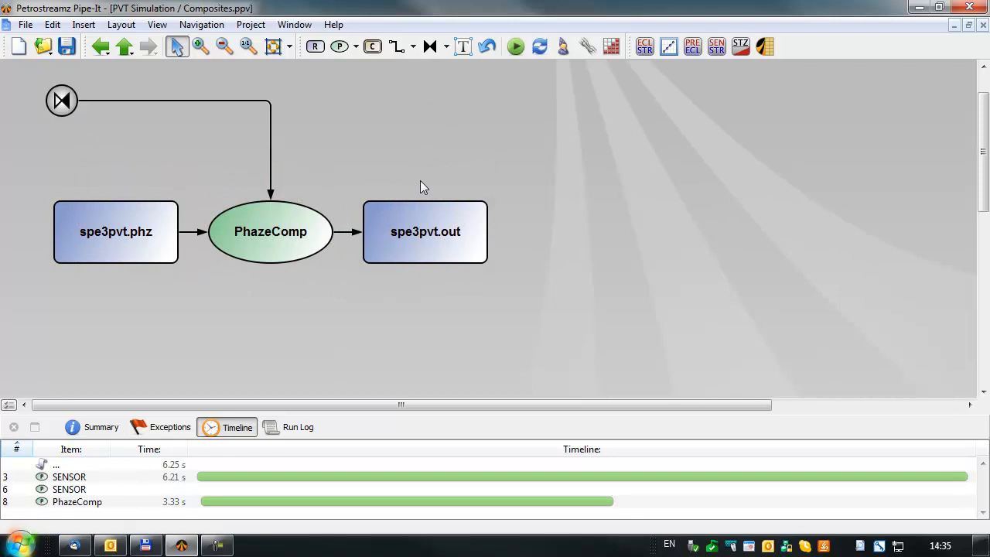
# Step: Connect spe3pvt.out to the SENSOR process in Reservoir Simulation Using Dry Inj Gas, and move the output socket in PVT Simulation to 530, 100
pyautogui.click(427, 235)
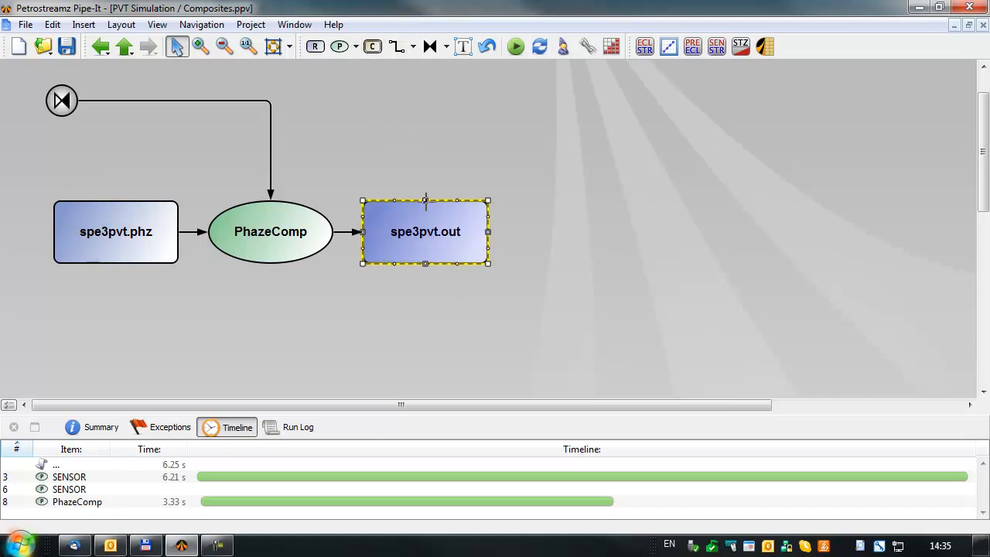
pyautogui.moveTo(426, 201); pyautogui.dragTo(291, 226)
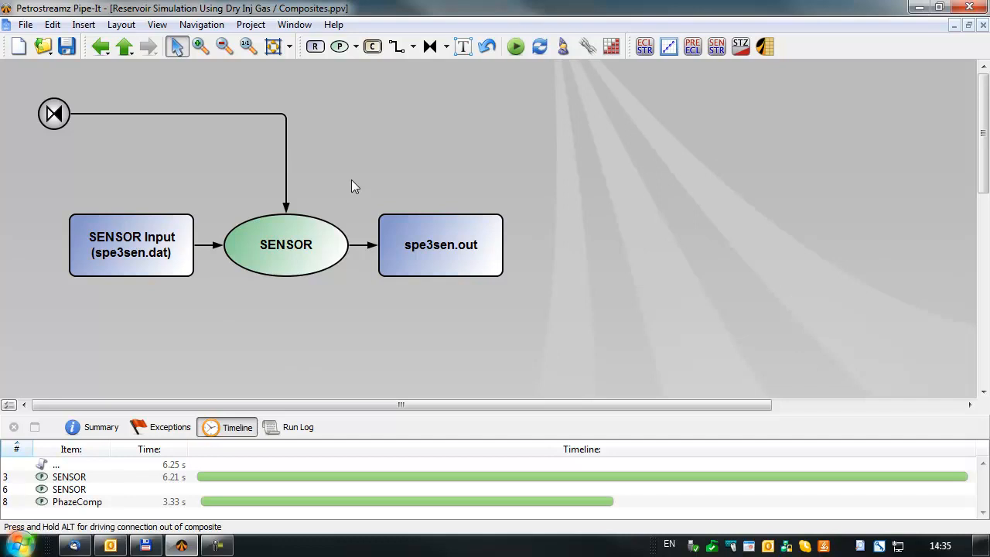
pyautogui.doubleClick(52, 116)
pyautogui.moveTo(425, 79); pyautogui.dragTo(426, 101)
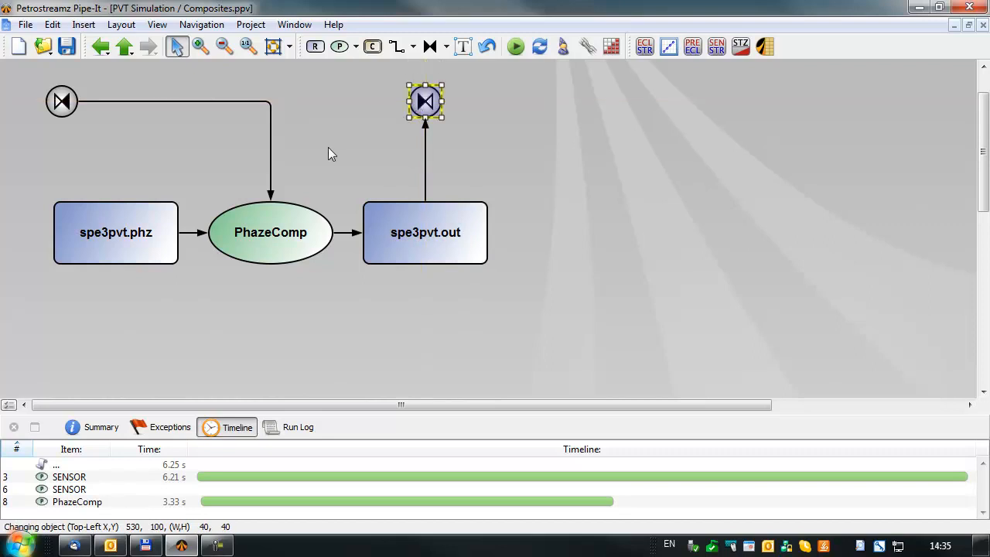
# Step: In the top level composite, reattach both connectors to the left side of their target composites so they run straight
pyautogui.doubleClick(67, 104)
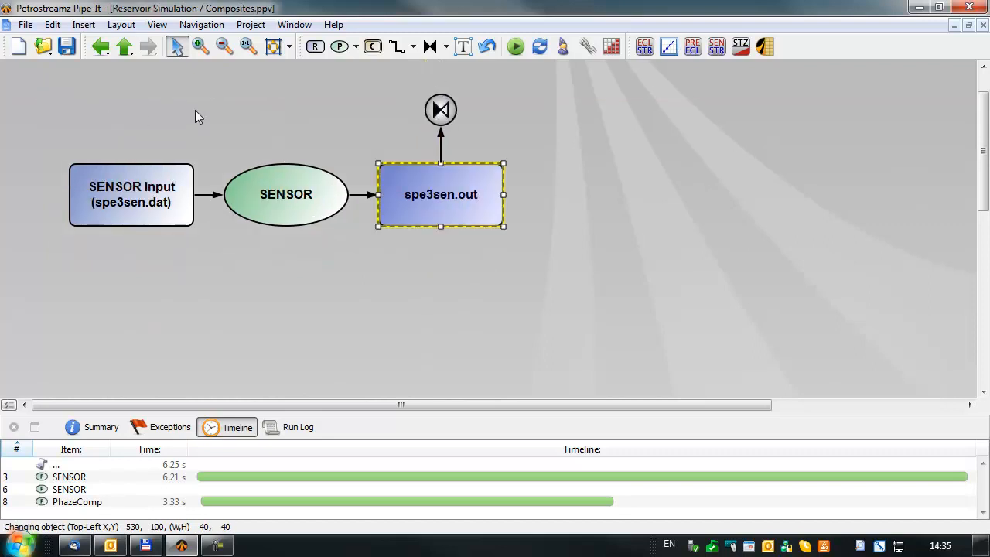
pyautogui.click(128, 53)
pyautogui.click(308, 198)
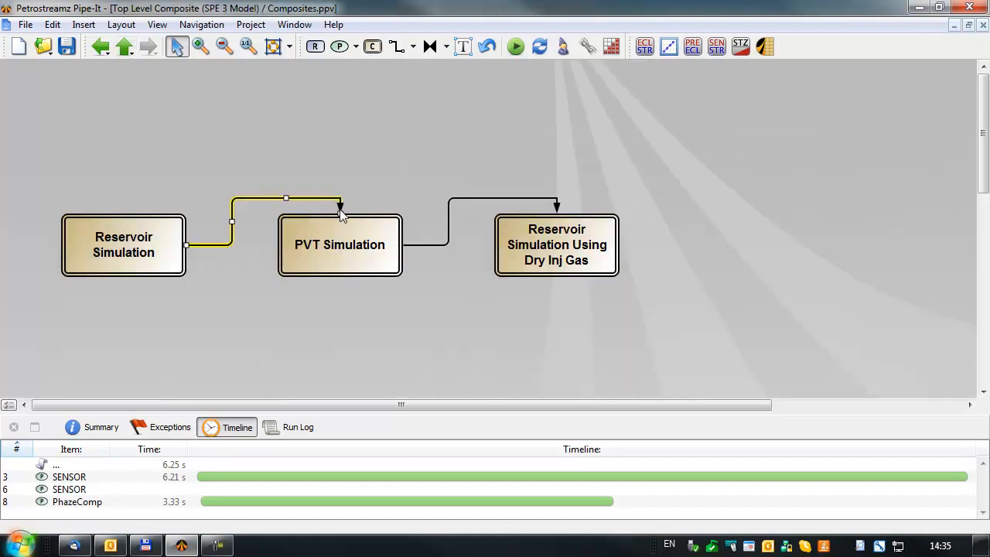
pyautogui.moveTo(340, 205); pyautogui.dragTo(283, 245)
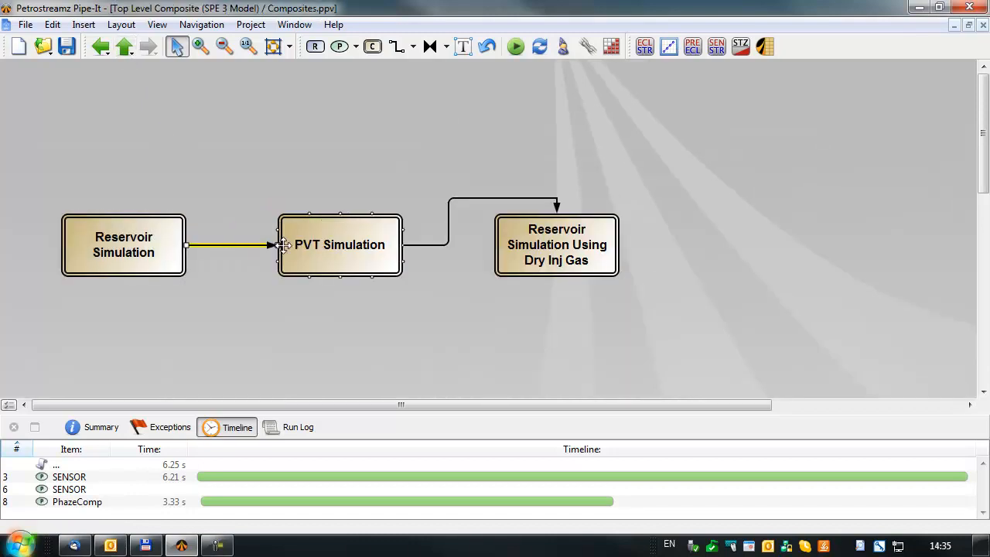
pyautogui.click(498, 198)
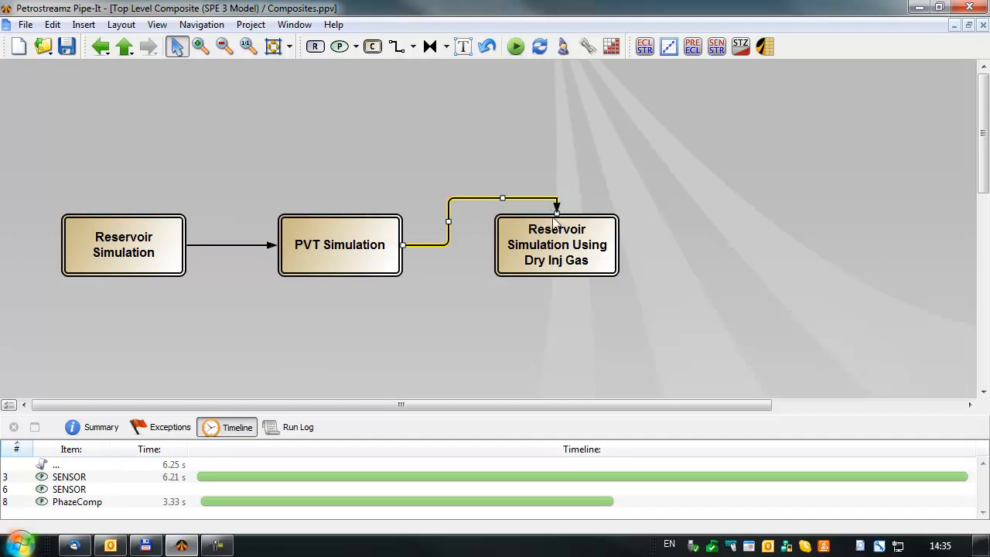
pyautogui.moveTo(556, 207); pyautogui.dragTo(497, 245)
# Step: Set the modified status on the three connected composites and run the project
pyautogui.click(406, 176)
pyautogui.moveTo(43, 204); pyautogui.dragTo(605, 275)
pyautogui.rightClick(576, 260)
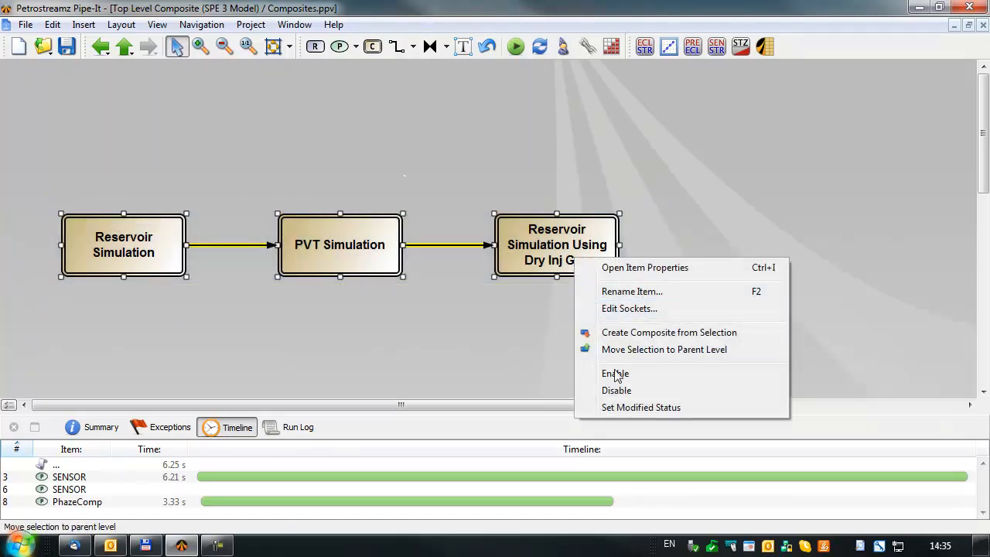
pyautogui.click(632, 408)
pyautogui.click(438, 149)
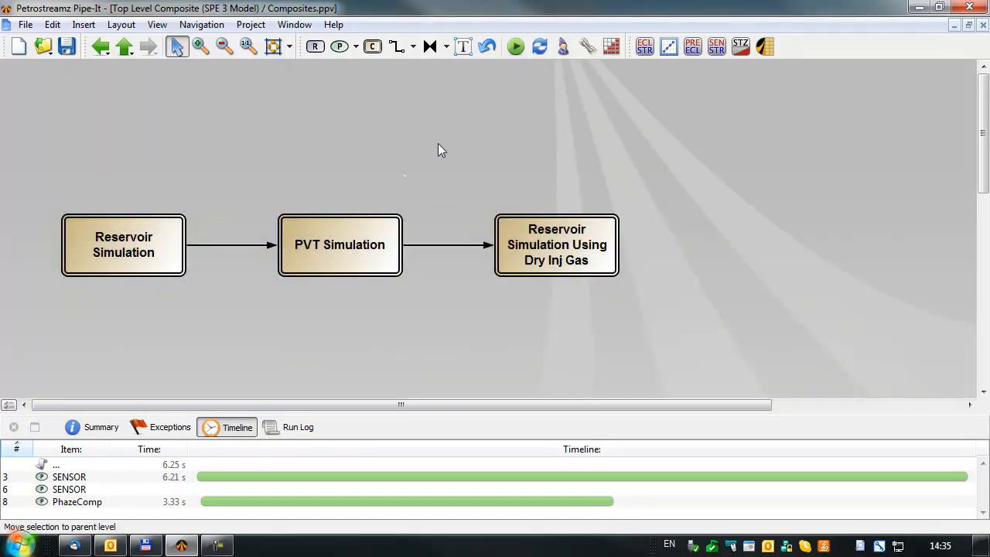
pyautogui.click(515, 46)
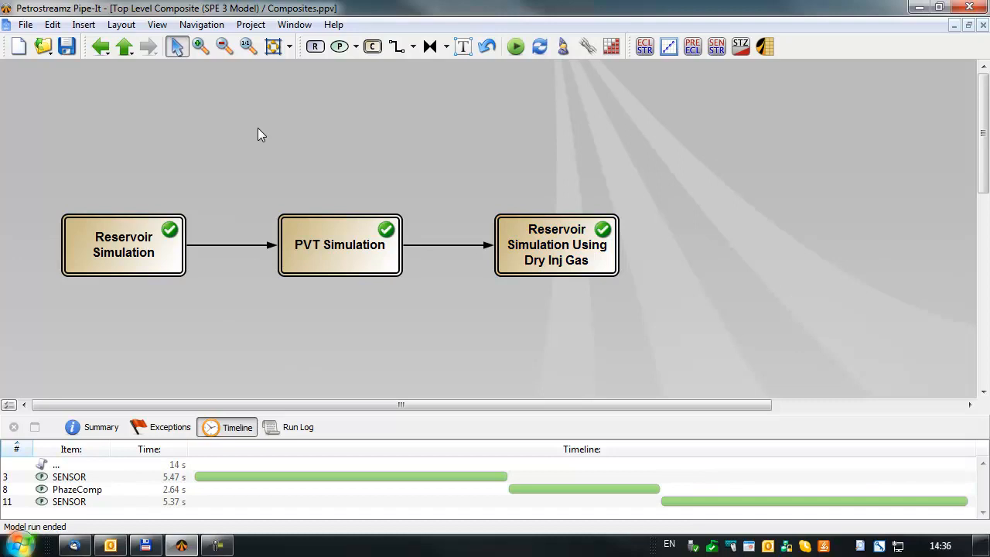
# Step: Return to the Elements-Basic parent level and close the run results pane
pyautogui.click(124, 47)
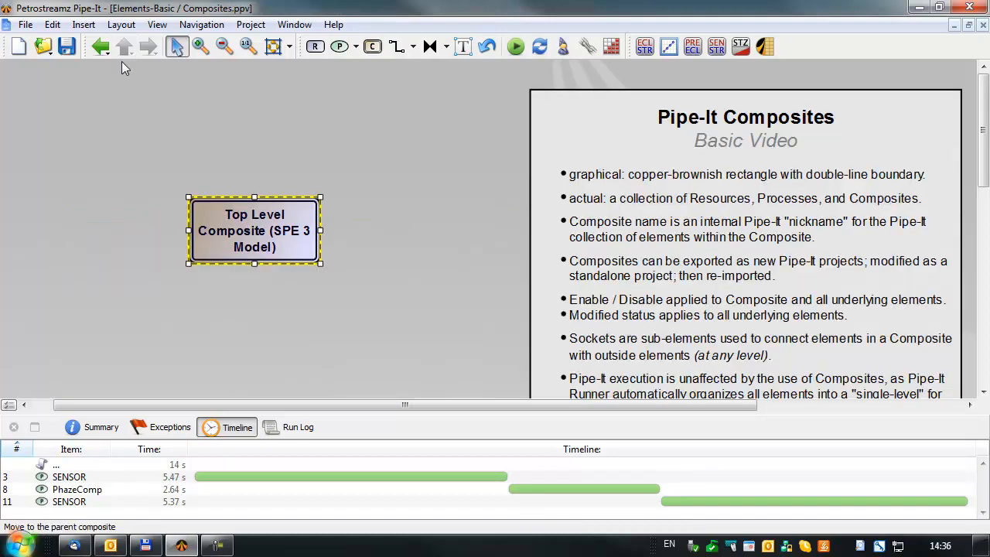
pyautogui.click(14, 428)
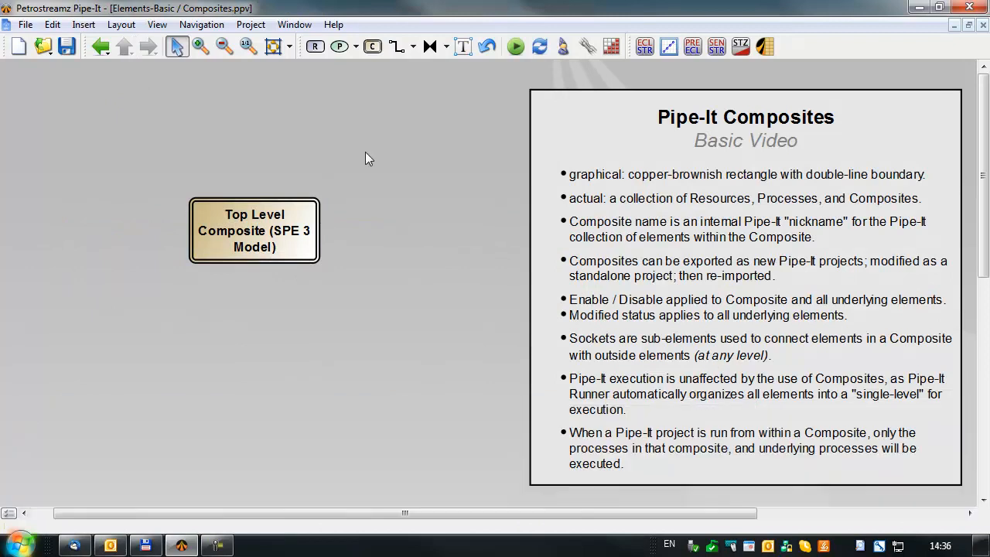